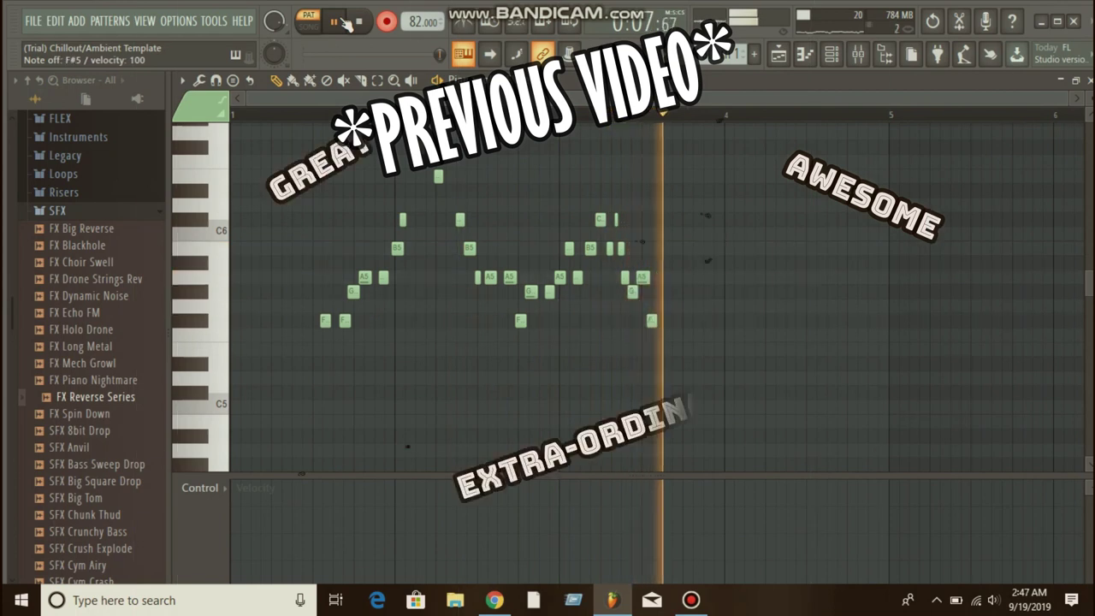
pyautogui.press('n')
pyautogui.press('g')
pyautogui.press('h')
pyautogui.press('n')
pyautogui.press('h')
pyautogui.press('g')
pyautogui.press('v')
pyautogui.press('h')
pyautogui.press('v')
pyautogui.press('g')
pyautogui.press('h')
pyautogui.press('n')
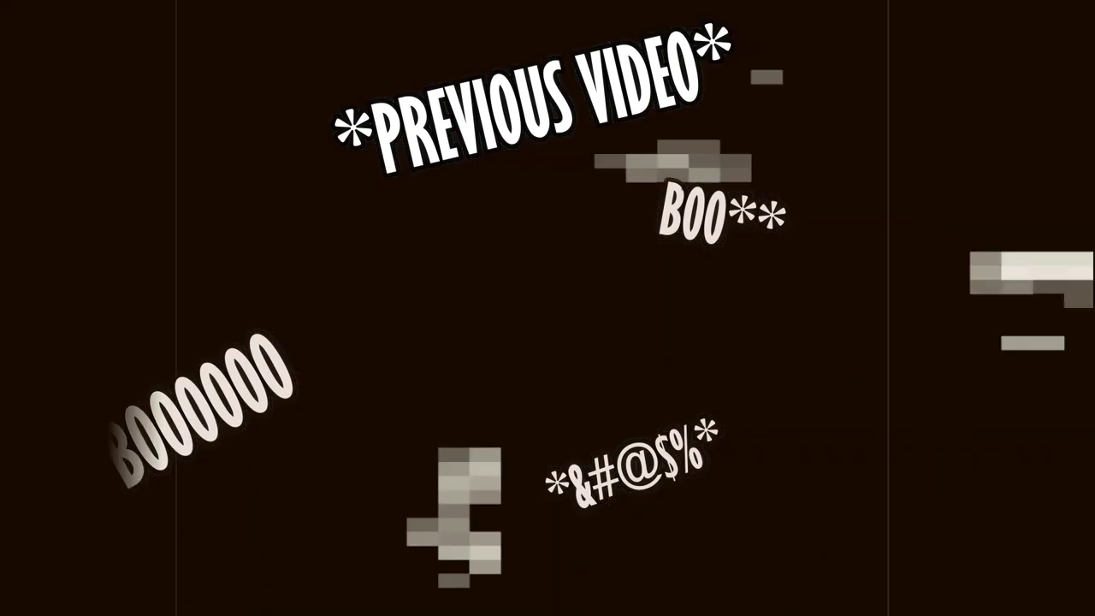
pyautogui.press('n')
pyautogui.press('h')
pyautogui.press('n')
pyautogui.press('h')
pyautogui.press('c')
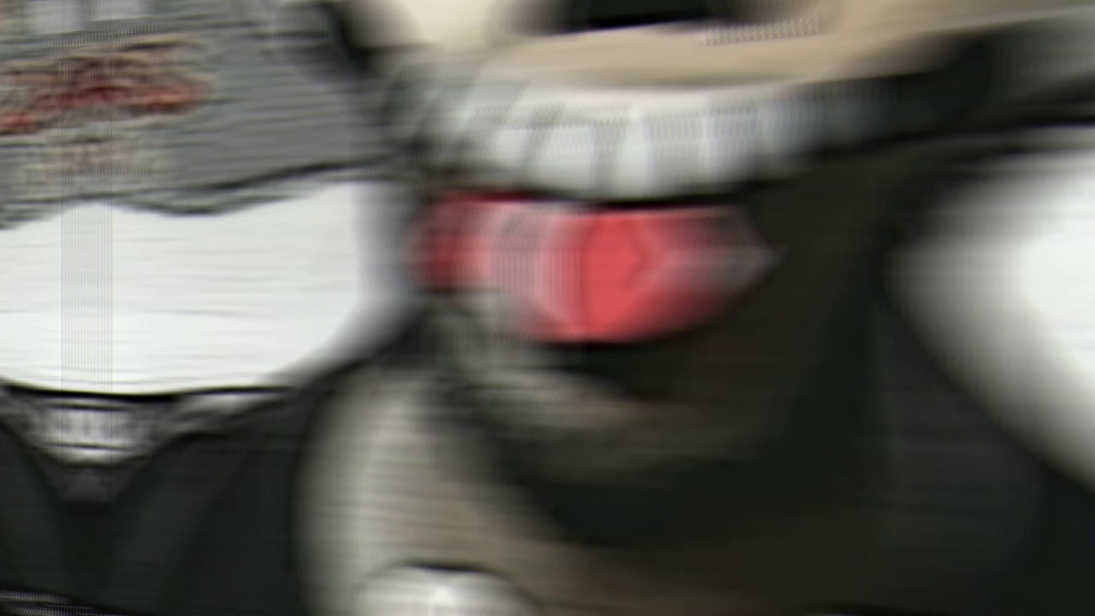
# Step: Switch to FL Studio, create a new project from the advanced Chillout-Ambient template, and close its Control Surface window
pyautogui.click(577, 604)
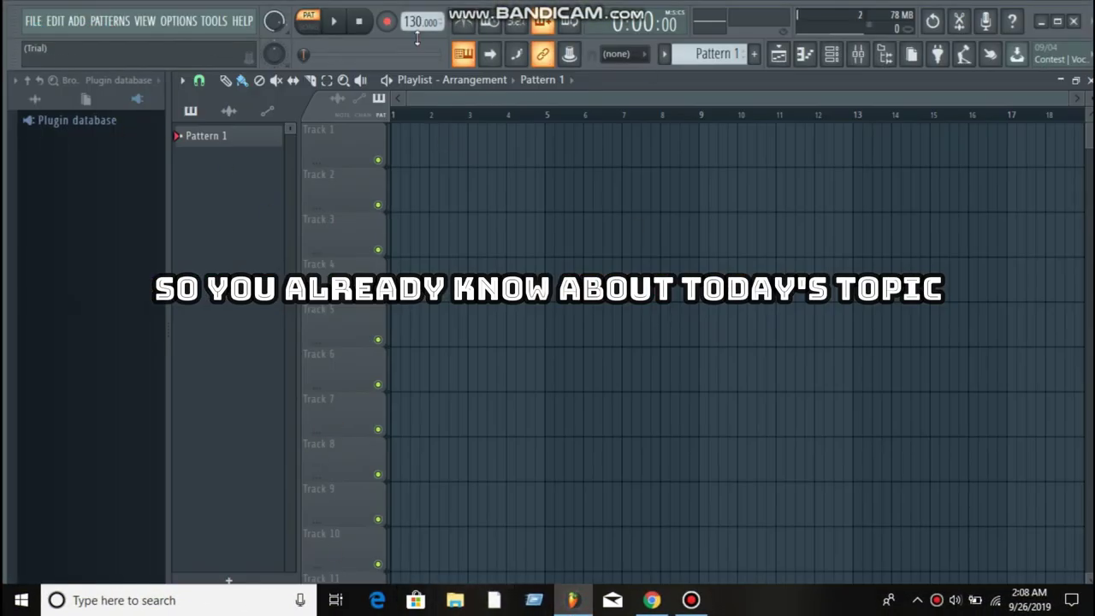
pyautogui.click(32, 20)
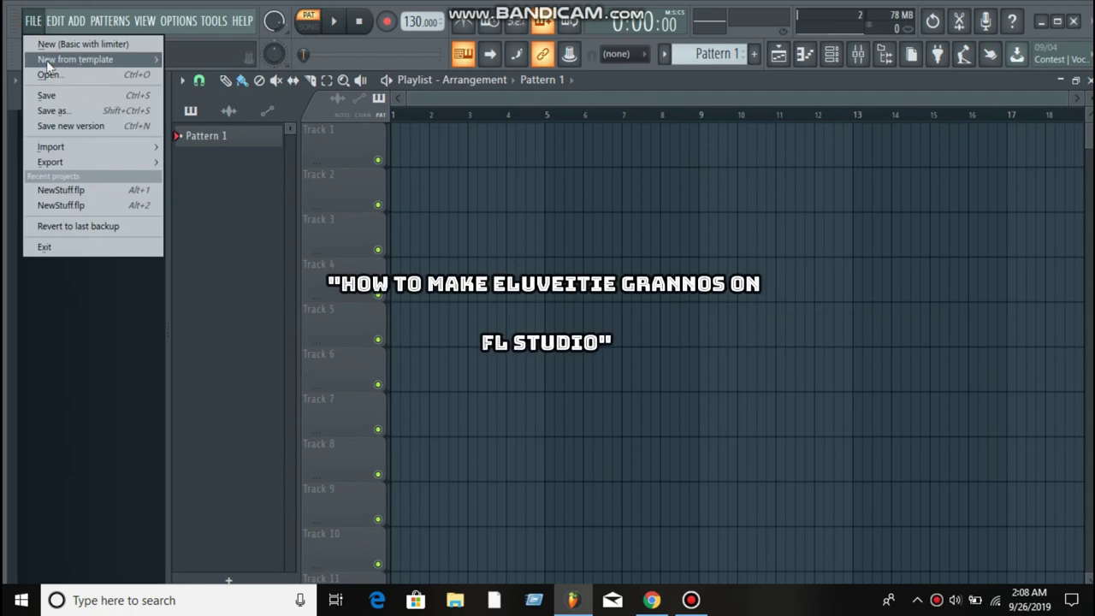
pyautogui.moveTo(161, 62)
pyautogui.moveTo(196, 59)
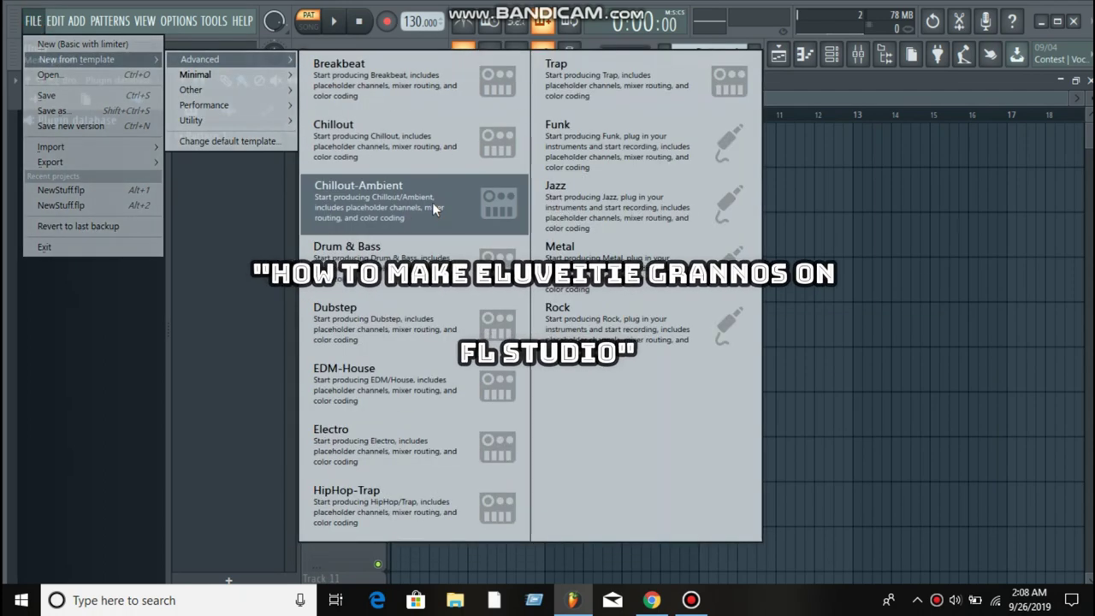
pyautogui.click(432, 203)
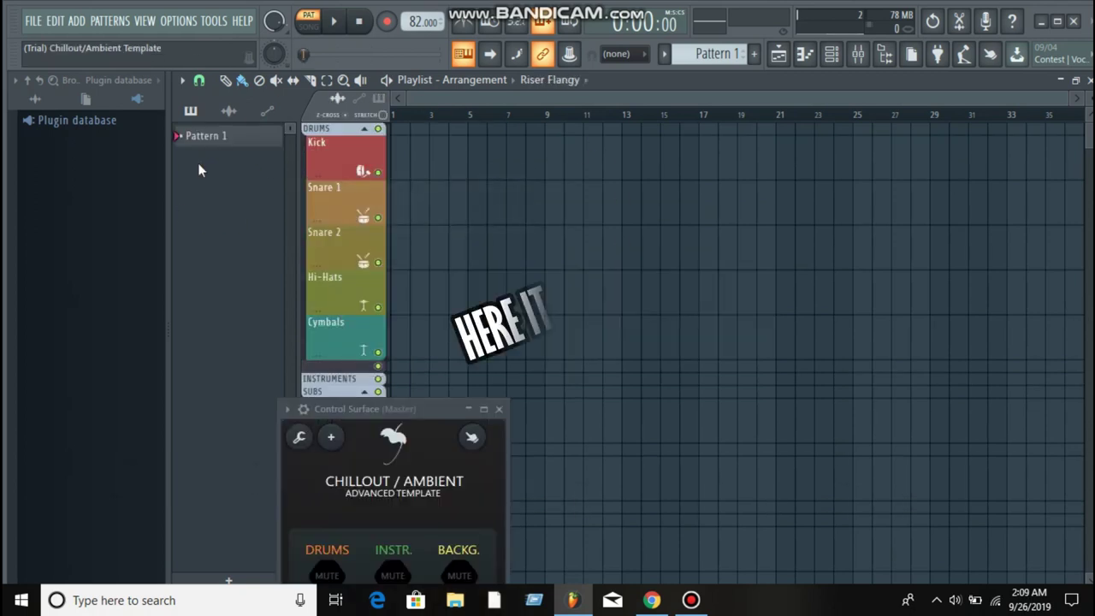
pyautogui.click(499, 409)
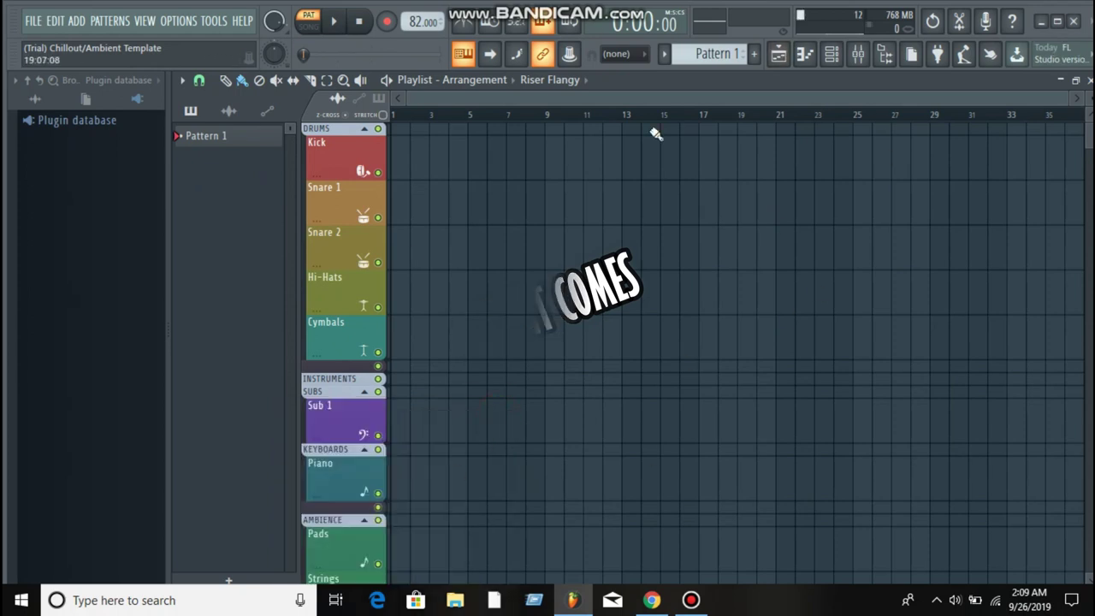
# Step: Rename Pattern 1 as ALL IN 1
pyautogui.click(236, 140)
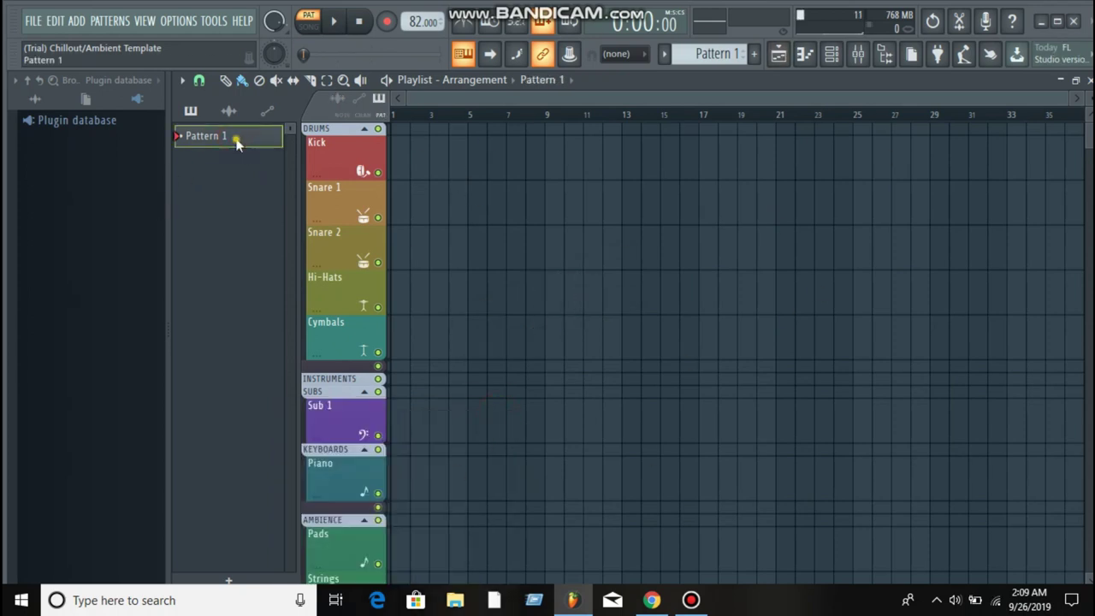
pyautogui.rightClick(236, 142)
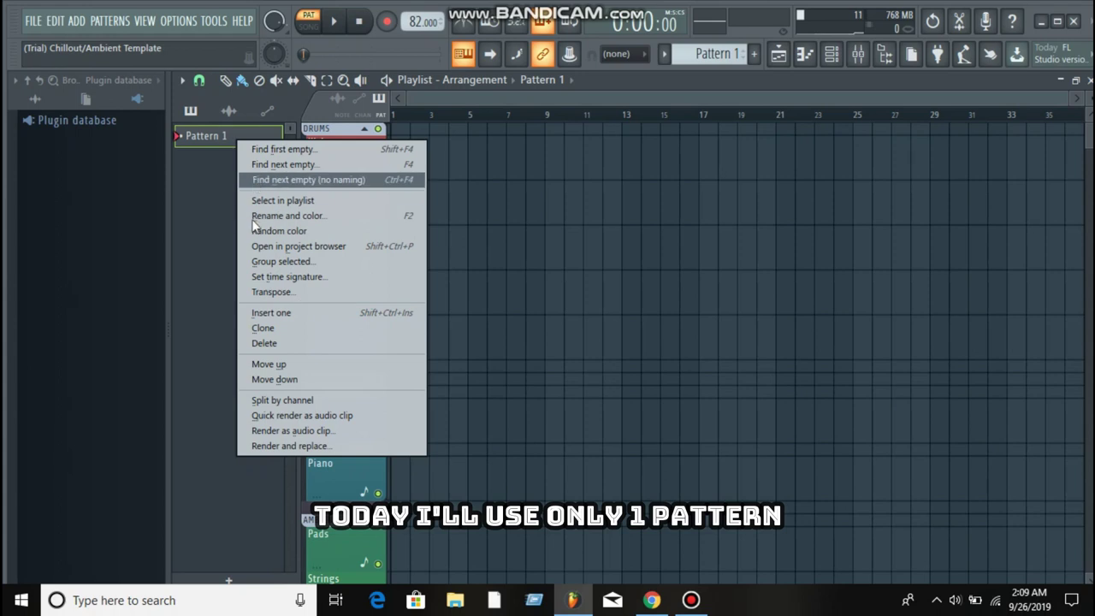
pyautogui.click(288, 215)
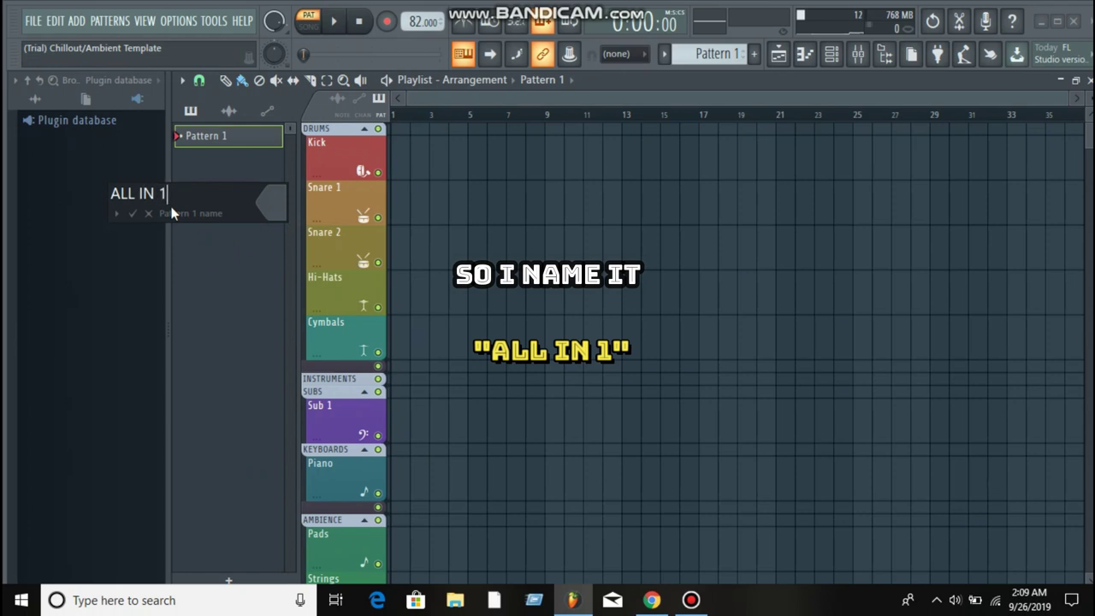
pyautogui.click(133, 213)
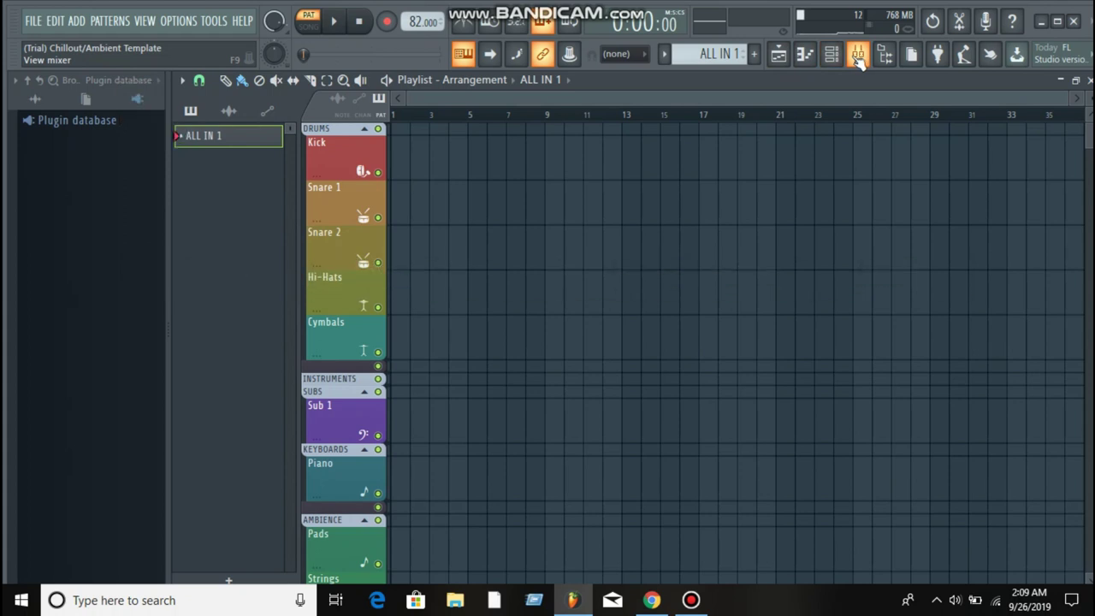
# Step: Open the Drums piano roll, place a few trial notes including A5 and C6, and delete them again
pyautogui.click(805, 55)
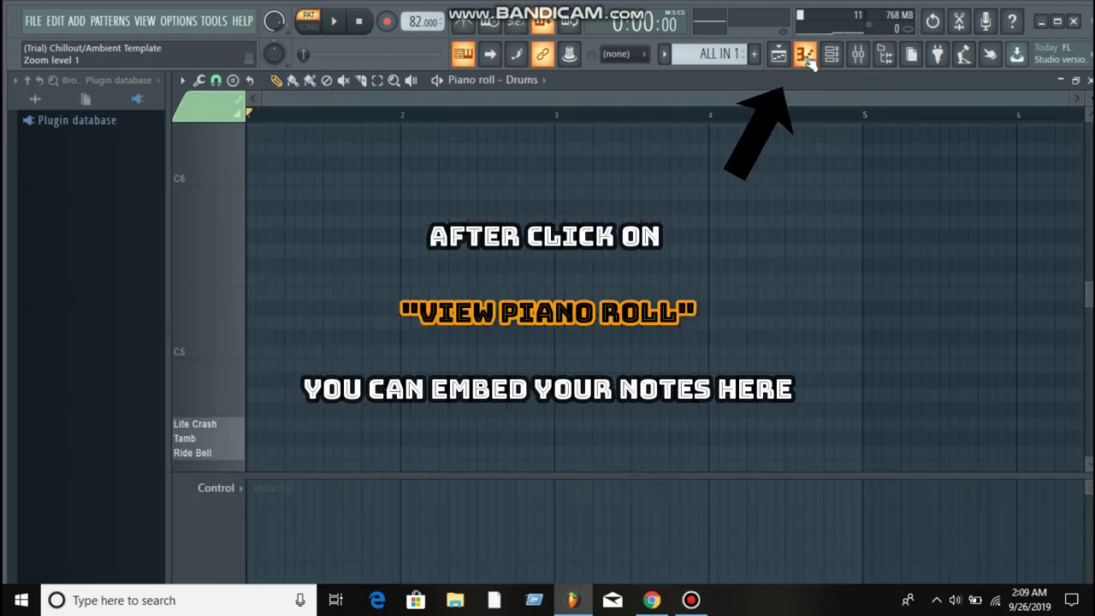
pyautogui.click(669, 222)
pyautogui.click(795, 178)
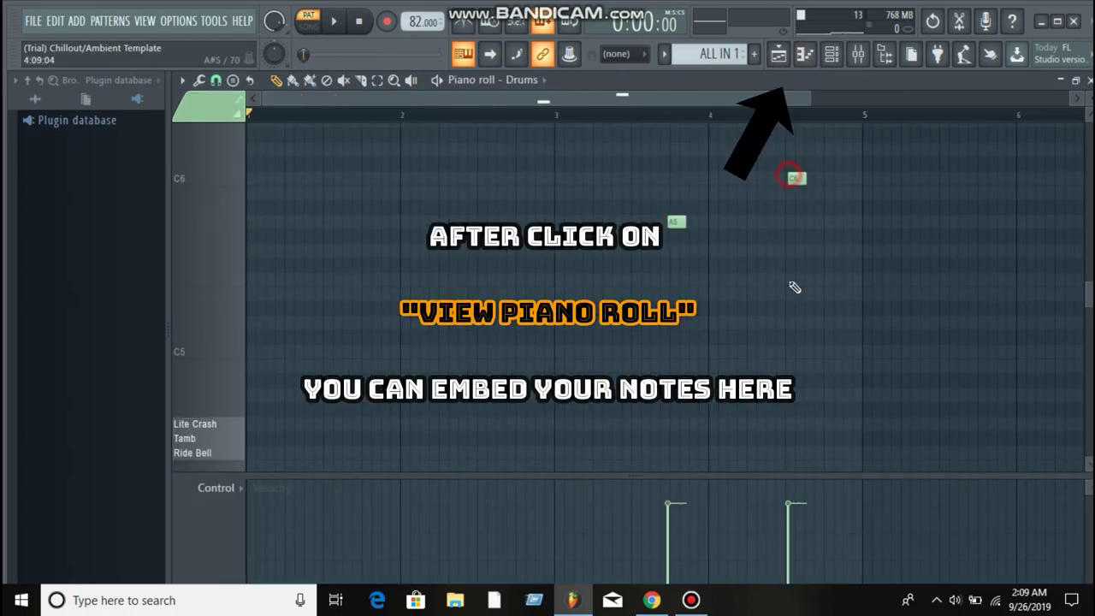
pyautogui.click(795, 291)
pyautogui.rightClick(795, 291)
pyautogui.rightClick(796, 178)
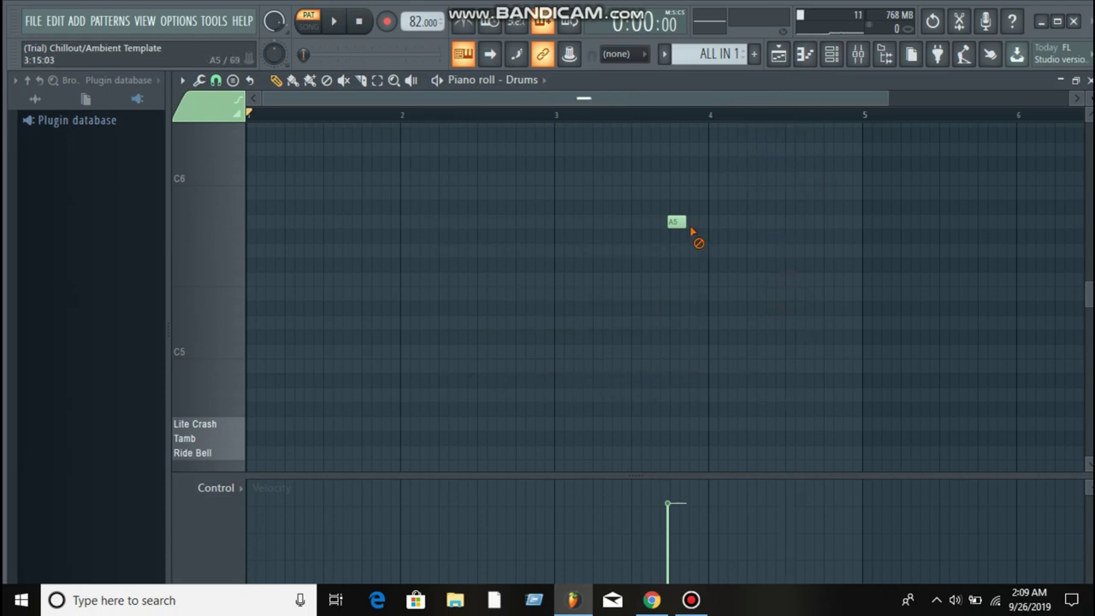
pyautogui.rightClick(688, 226)
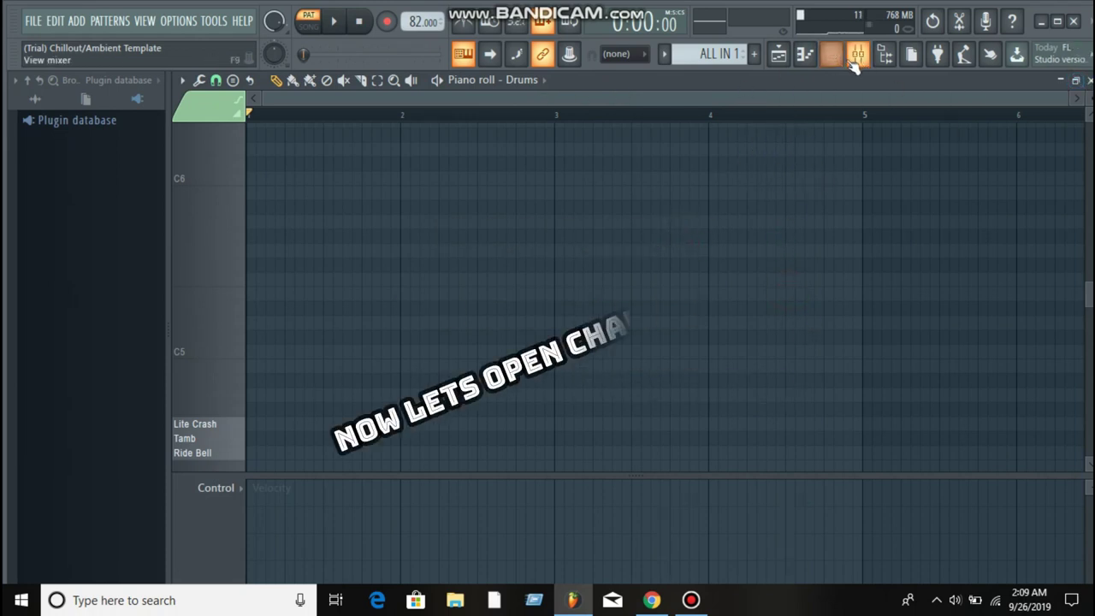
# Step: Show the channel rack, close the piano roll, and add a Sytrus instrument channel
pyautogui.click(831, 55)
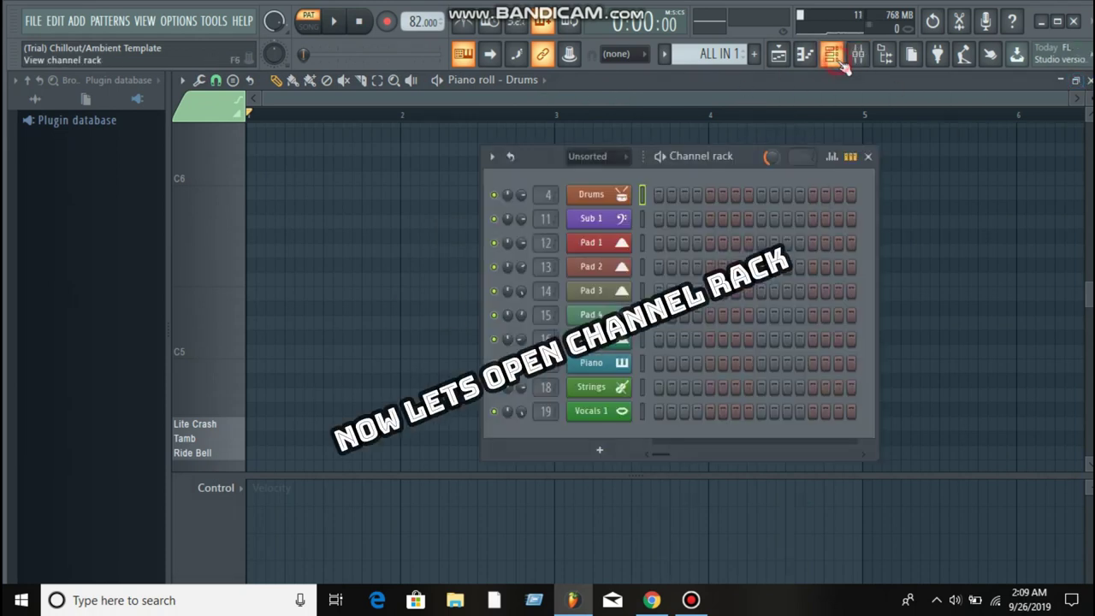
pyautogui.click(1090, 82)
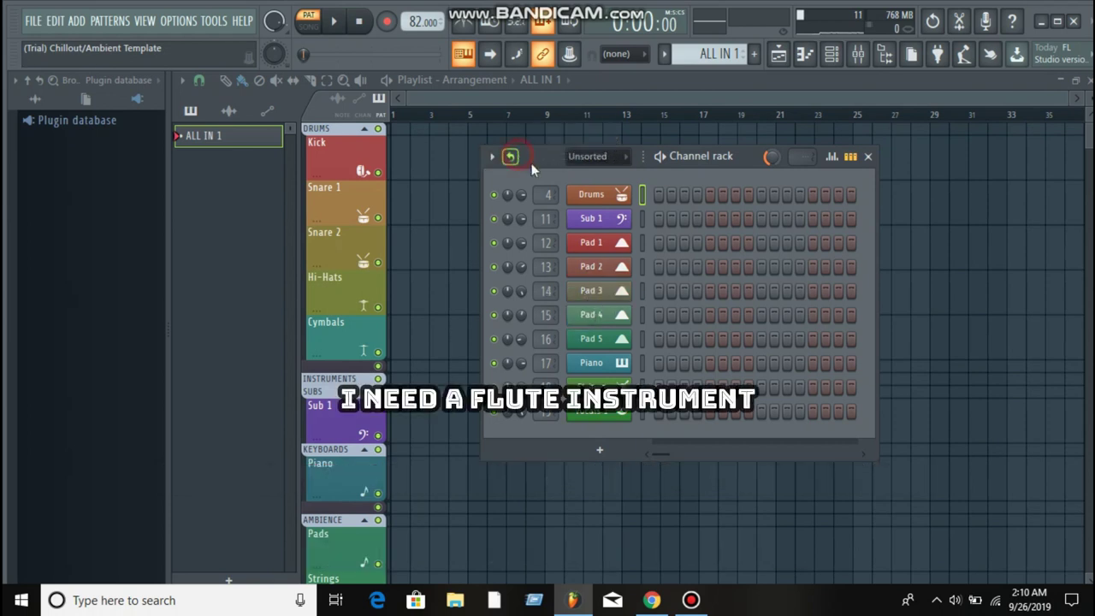
pyautogui.click(493, 158)
pyautogui.moveTo(618, 145)
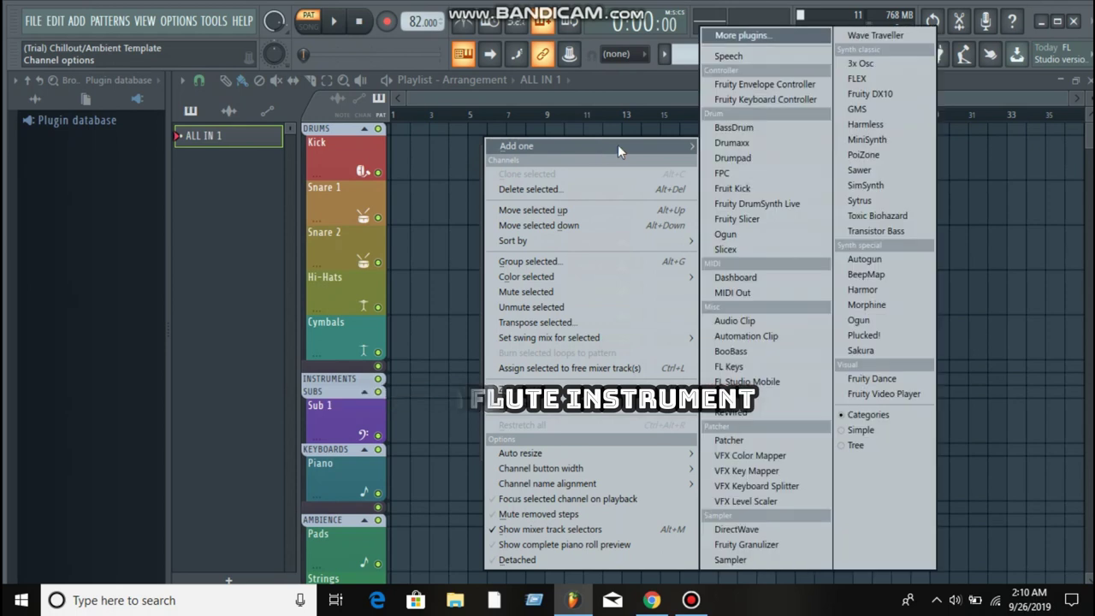
pyautogui.click(865, 205)
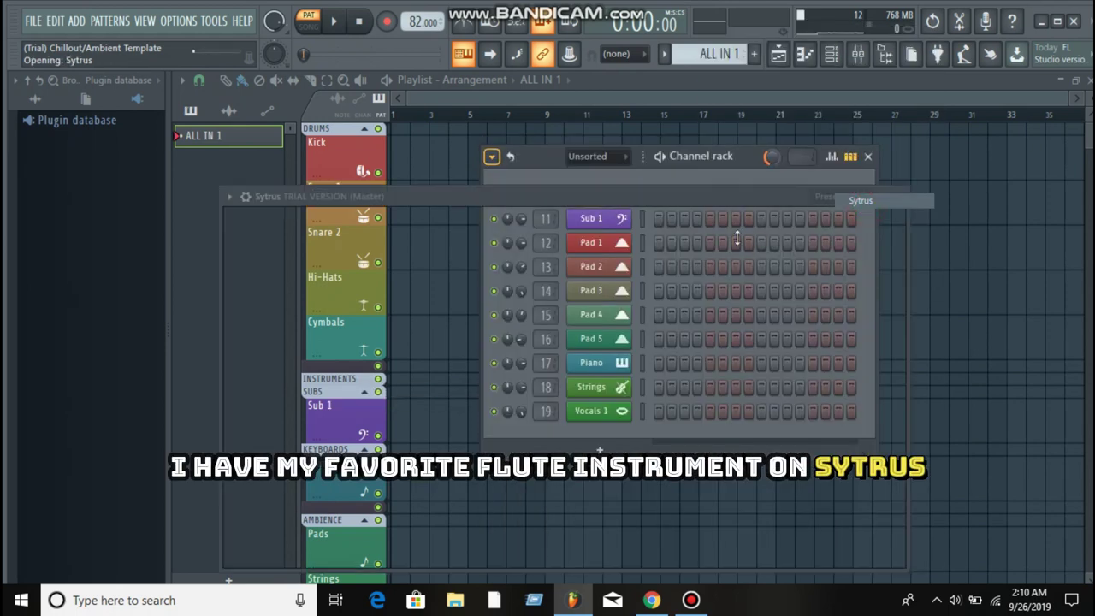
# Step: Load the Flute preset from the Wind category into the Sytrus instrument
pyautogui.moveTo(690, 202); pyautogui.dragTo(745, 114)
pyautogui.click(877, 111)
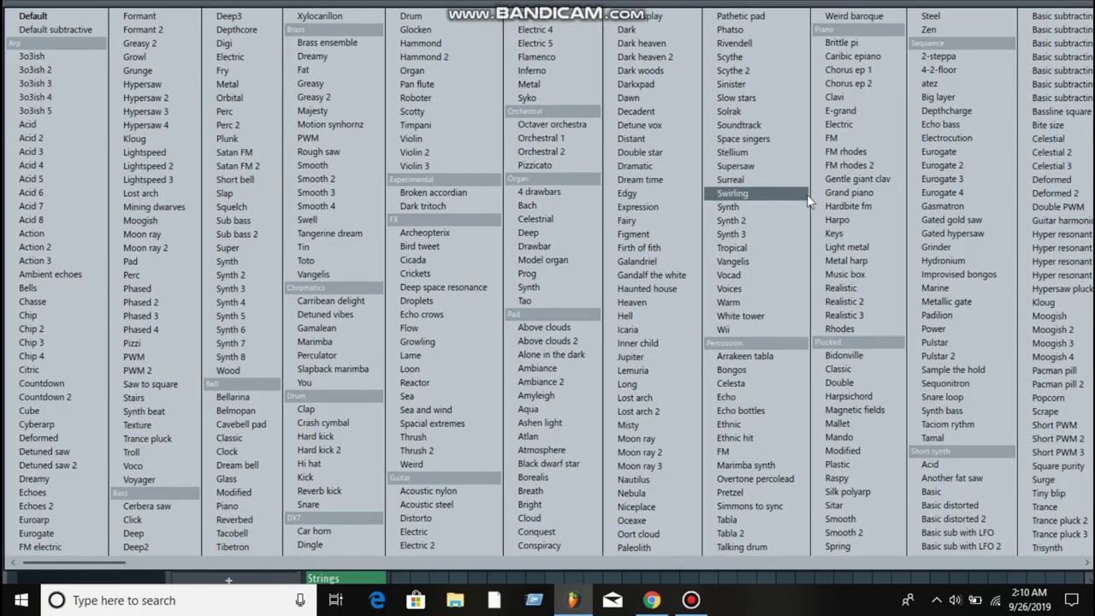
pyautogui.scroll(-6, 806, 196)
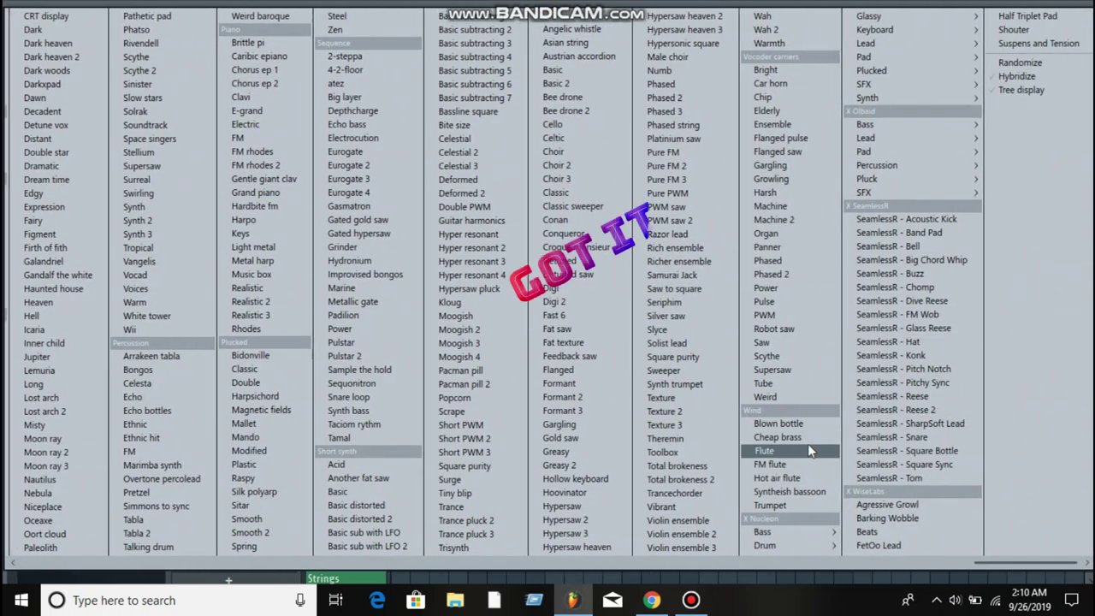
pyautogui.click(777, 454)
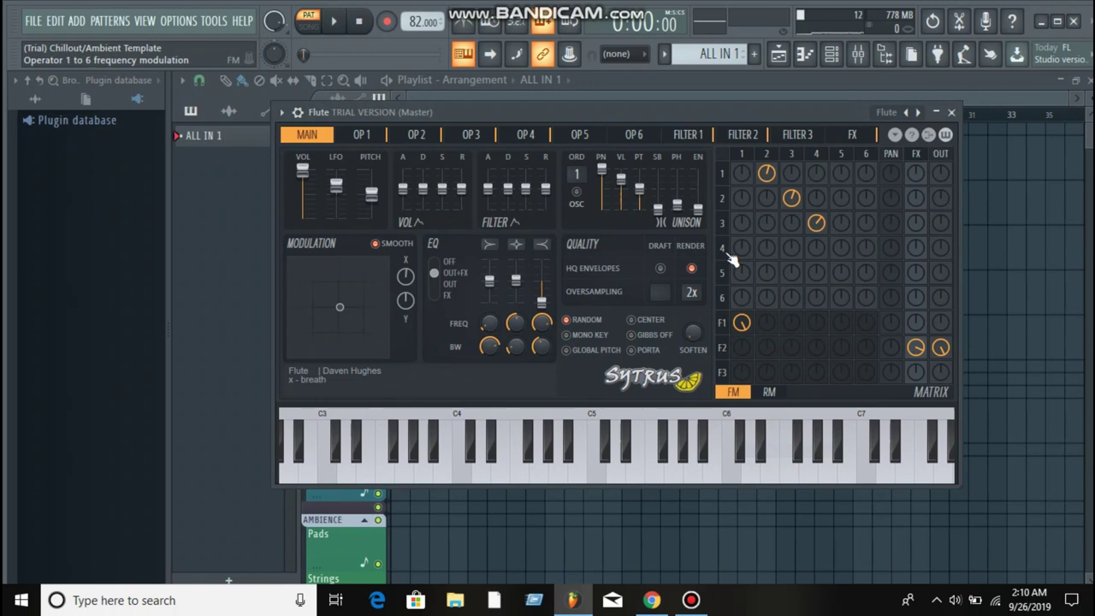
# Step: Audition the Flute preset by playing a short run of notes between E5 and F#6
pyautogui.press('g')
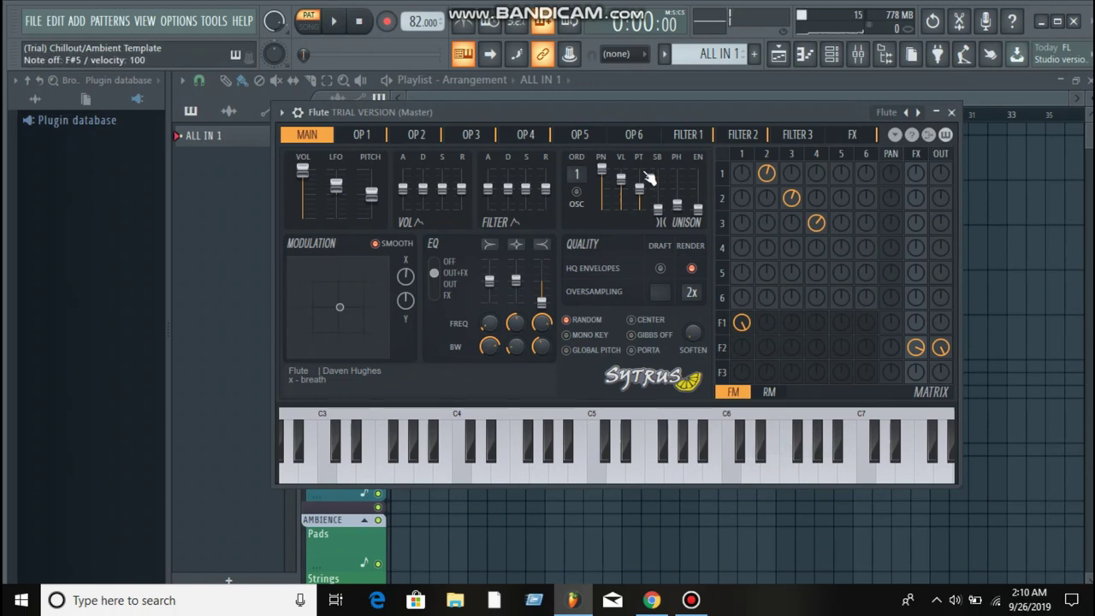
pyautogui.press('h')
pyautogui.press('m')
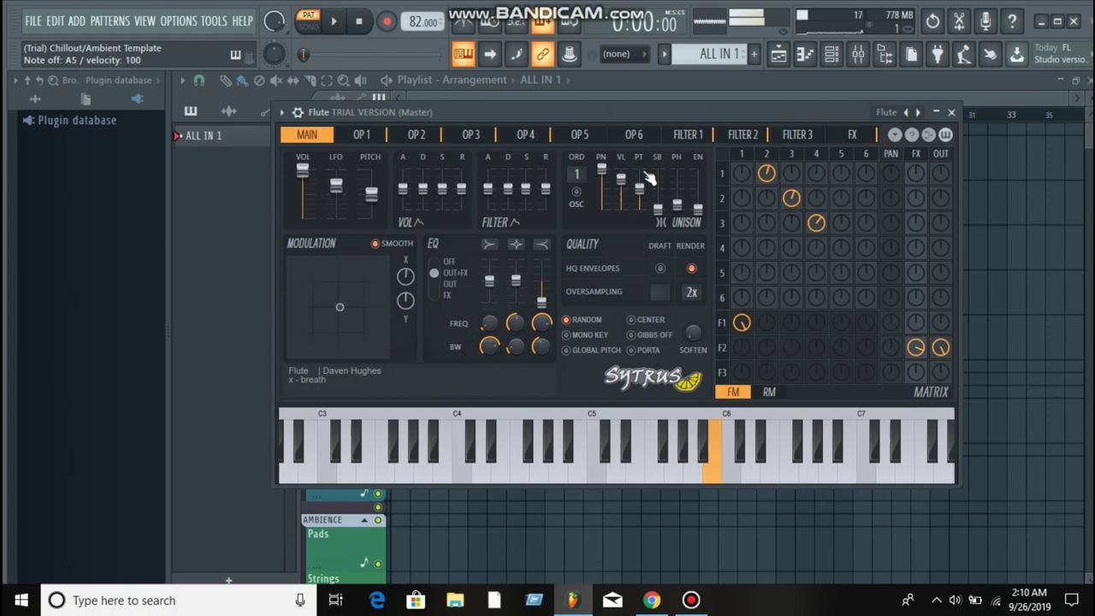
pyautogui.press('l')
pyautogui.press('5')
pyautogui.press('e')
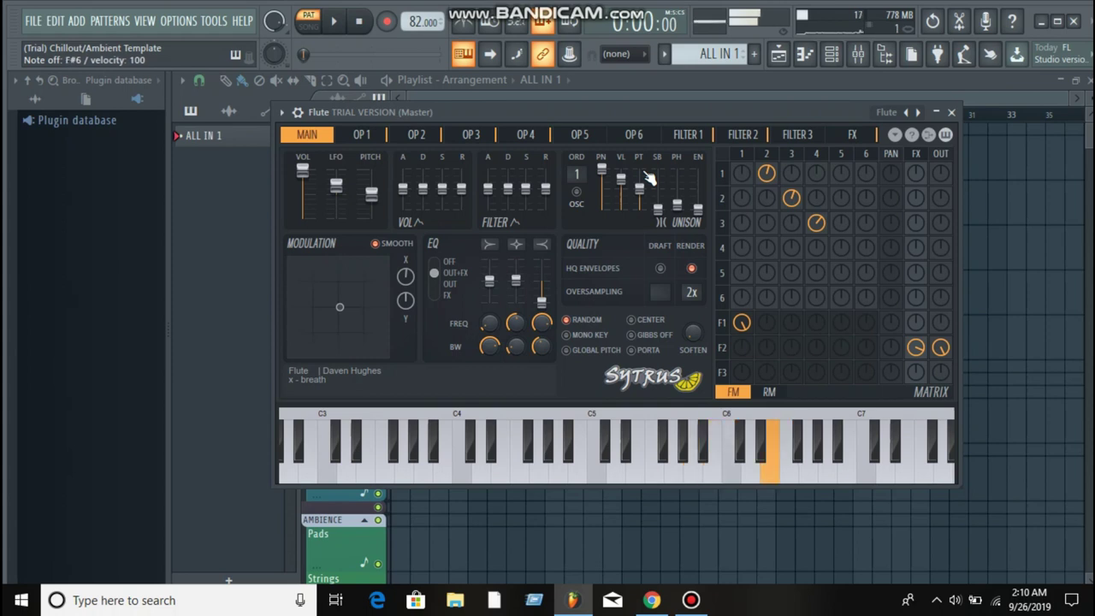
pyautogui.press('2')
pyautogui.press('n')
pyautogui.press('m')
pyautogui.press('n')
pyautogui.press('g')
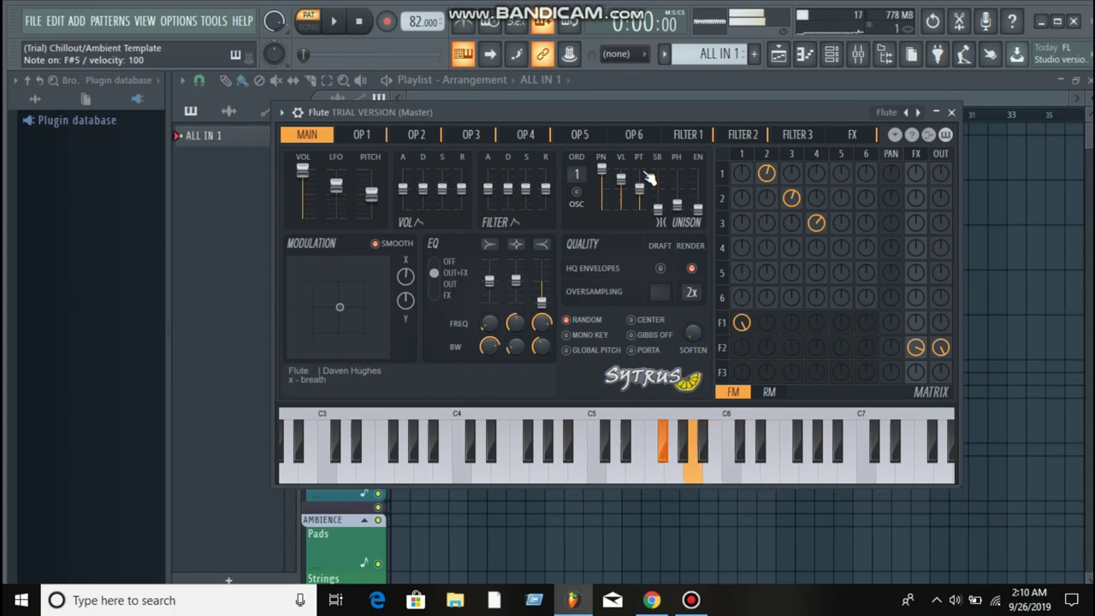
pyautogui.press('m')
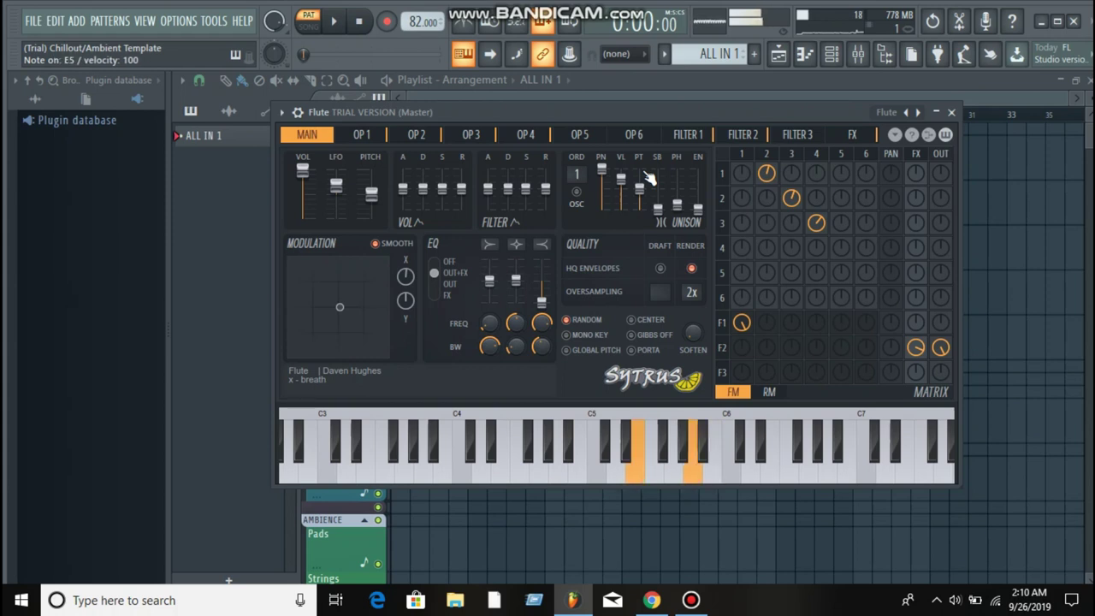
pyautogui.press('h')
pyautogui.press('n')
pyautogui.press('g')
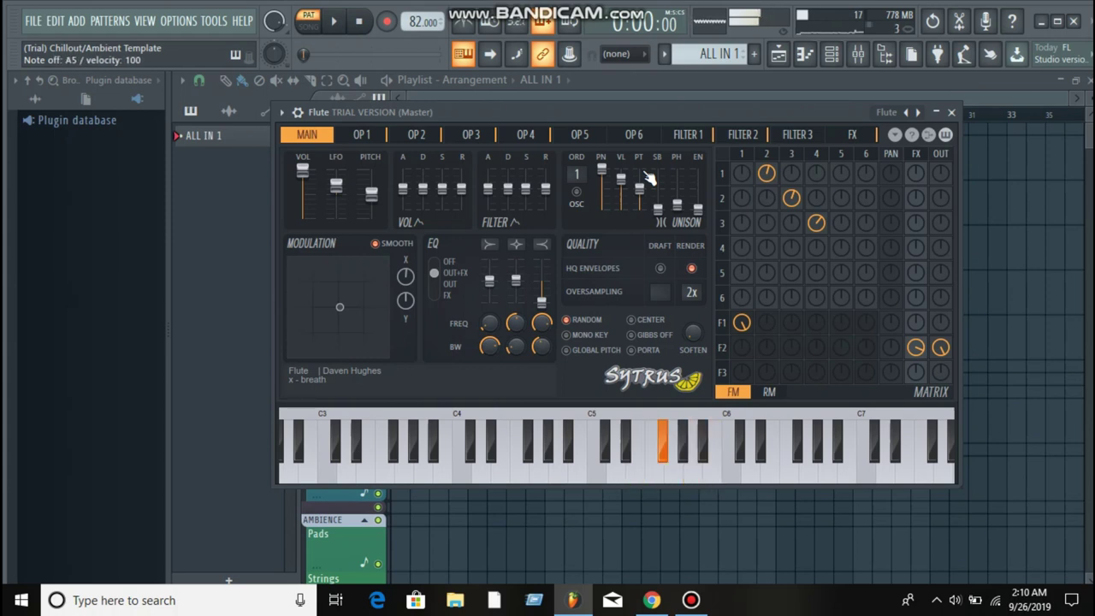
pyautogui.press('n')
pyautogui.press('m')
pyautogui.press('5')
# Step: Practise the Grannos melody on the Flute instrument without recording, starting from F#5
pyautogui.press('g')
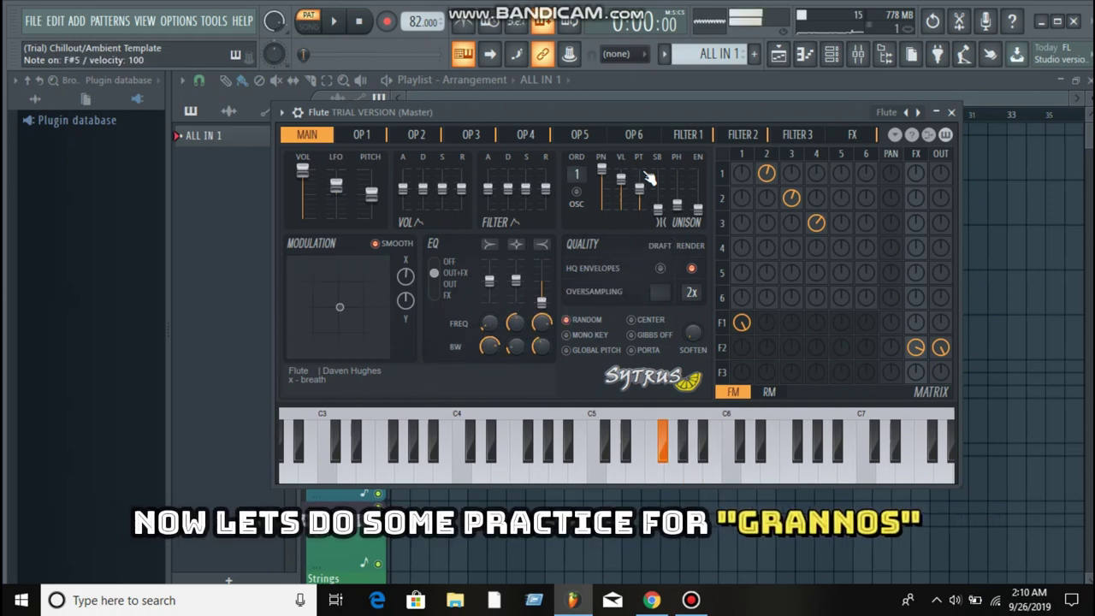
pyautogui.press('n')
pyautogui.press('m')
pyautogui.press('5')
pyautogui.press('e')
pyautogui.press('3')
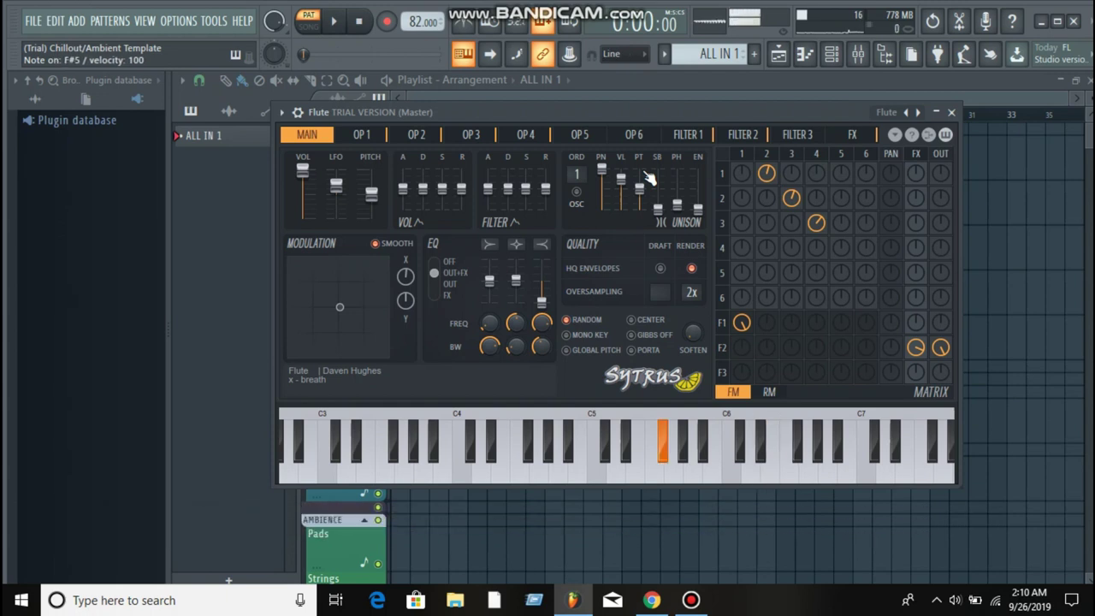
pyautogui.press('n')
pyautogui.press('g')
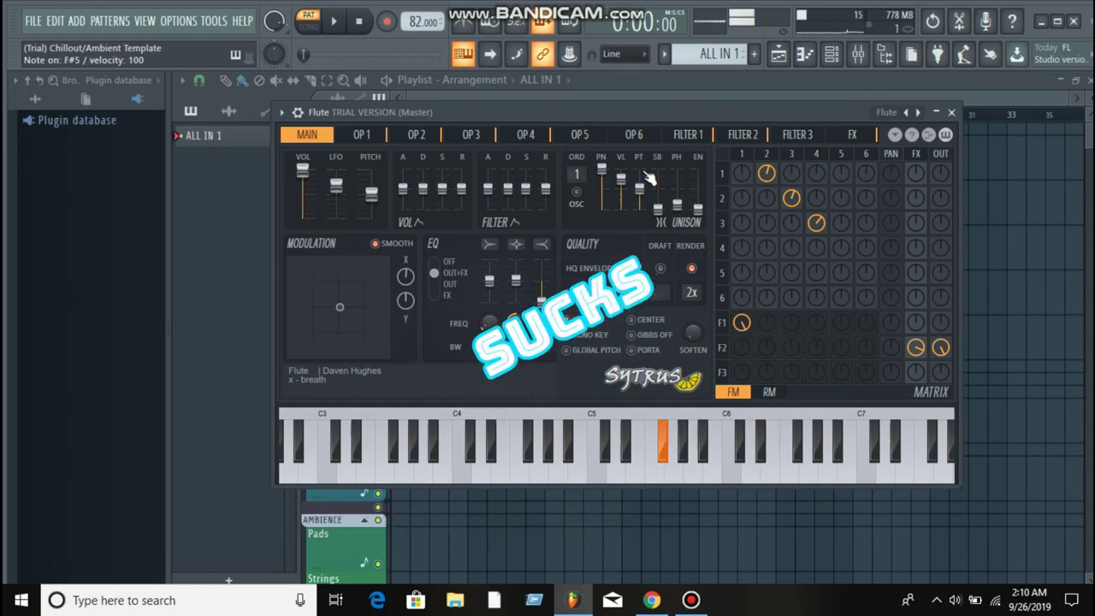
pyautogui.press('m')
pyautogui.press('5')
pyautogui.press('2')
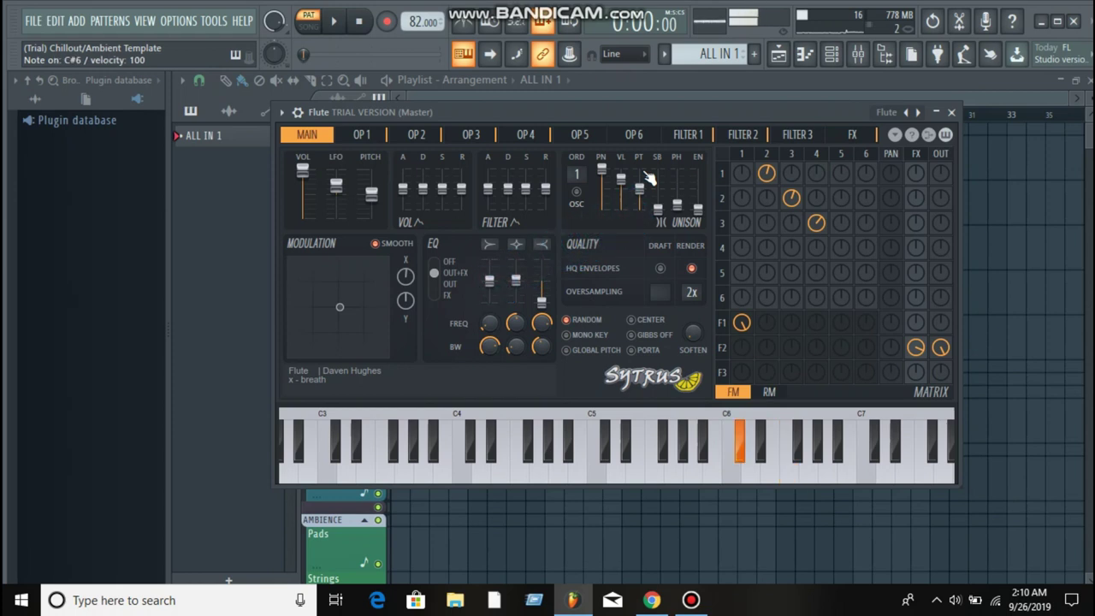
pyautogui.press('g')
pyautogui.press('n')
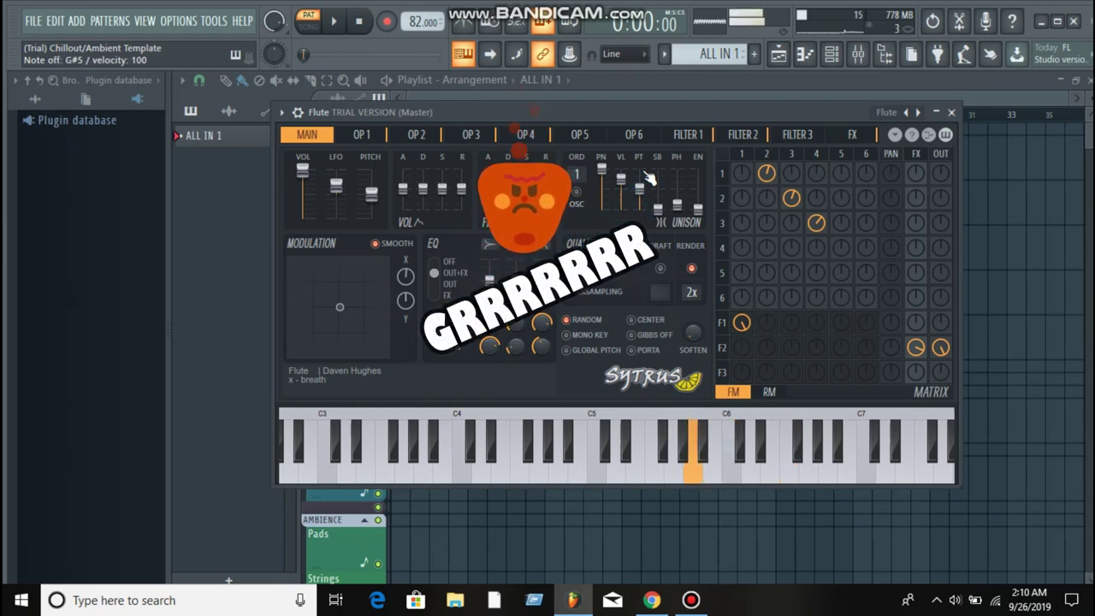
pyautogui.press('m')
pyautogui.press('2')
pyautogui.press('e')
pyautogui.press('2')
pyautogui.press('m')
pyautogui.press('n')
pyautogui.press('n')
pyautogui.press('m')
pyautogui.press('2')
pyautogui.press('m')
pyautogui.press('h')
pyautogui.press('n')
pyautogui.press('g')
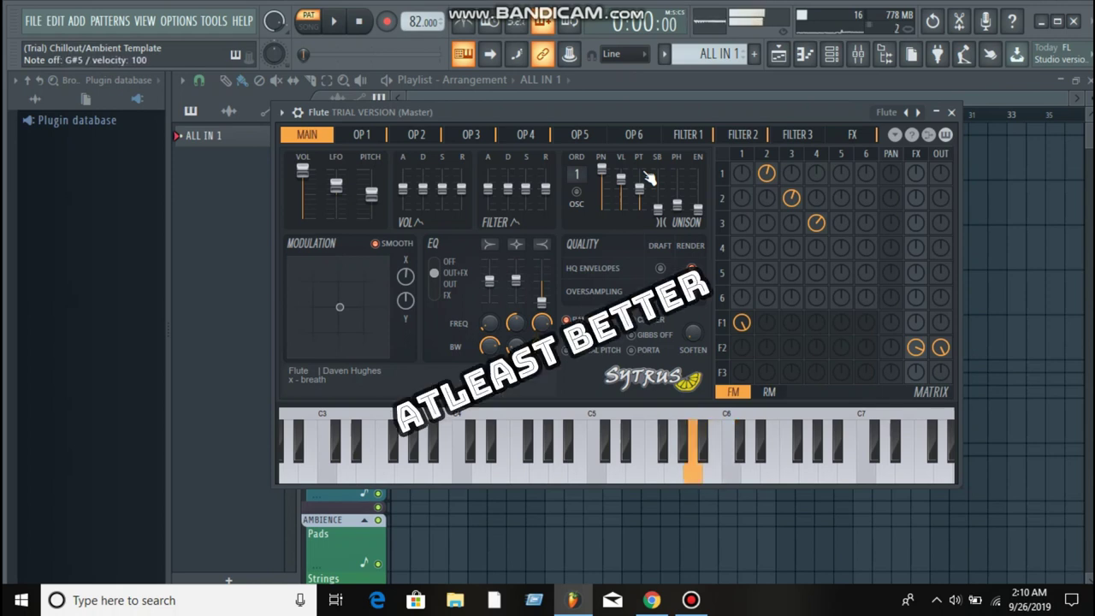
pyautogui.press('m')
pyautogui.press('2')
pyautogui.press('5')
pyautogui.press('n')
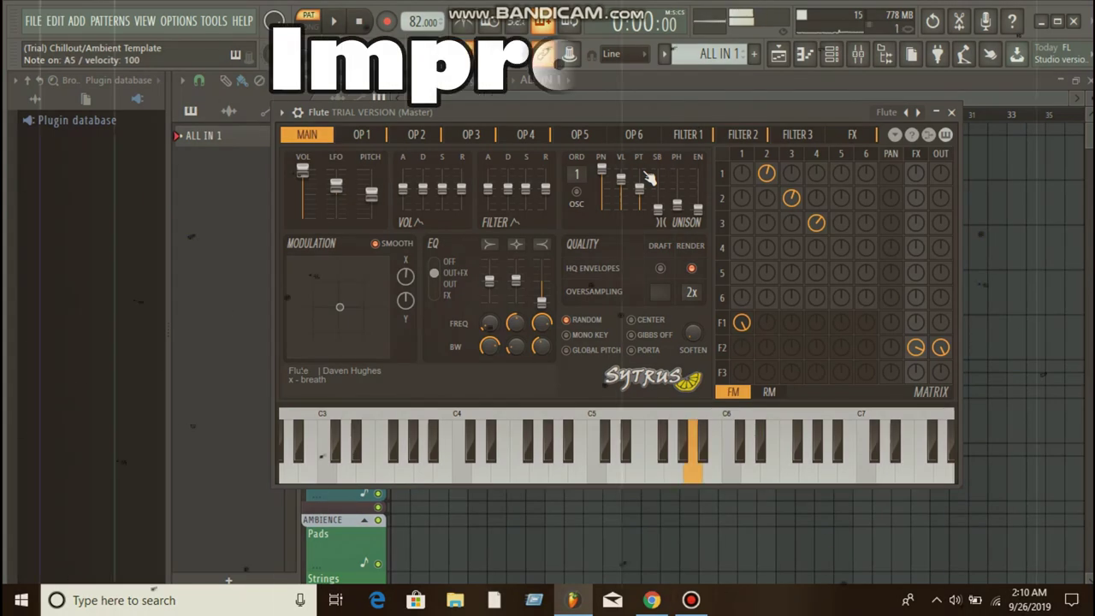
# Step: Rehearse the rising part of the melody on the Flute instrument, between F#5 and C#6
pyautogui.press('g')
pyautogui.press('n')
pyautogui.press('g')
pyautogui.press('n')
pyautogui.press('m')
pyautogui.press('2')
pyautogui.press('m')
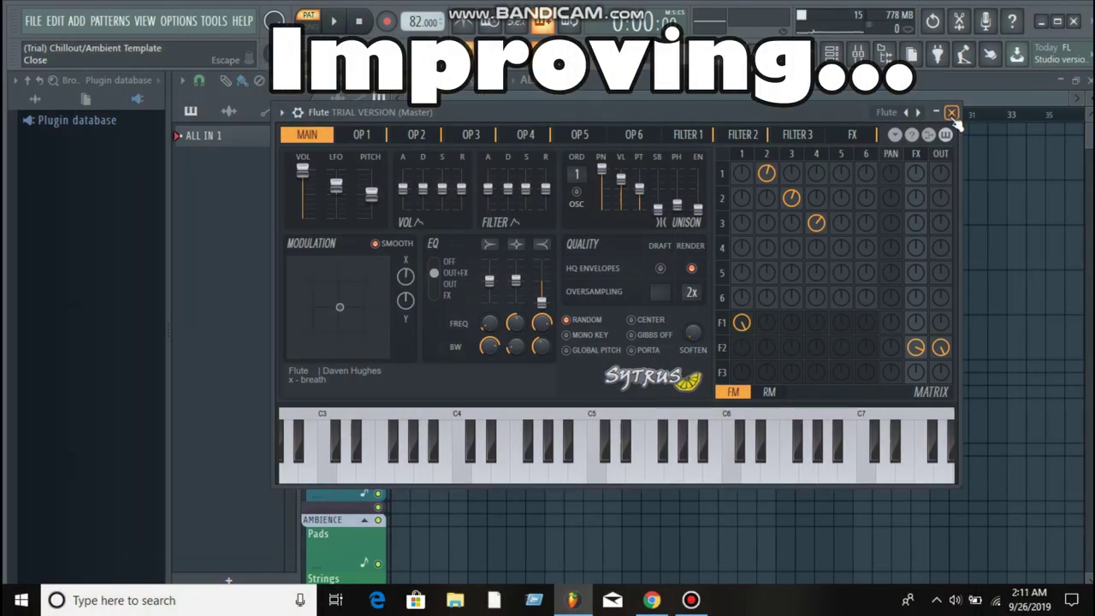
# Step: Close the Flute instrument window, select the ALL IN 1 pattern and open it in the piano roll
pyautogui.click(951, 112)
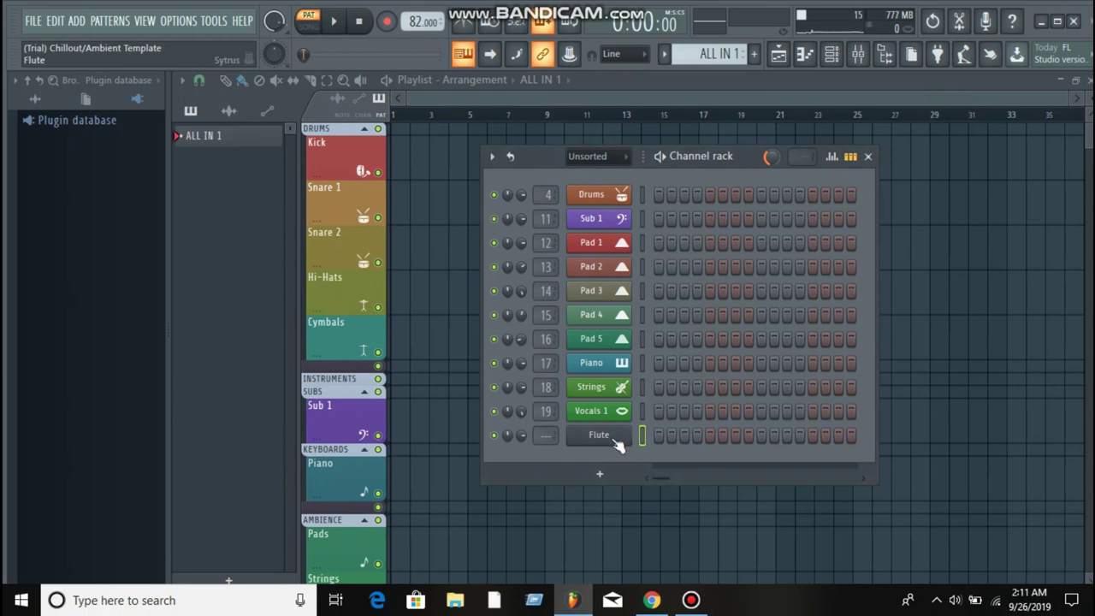
pyautogui.click(271, 138)
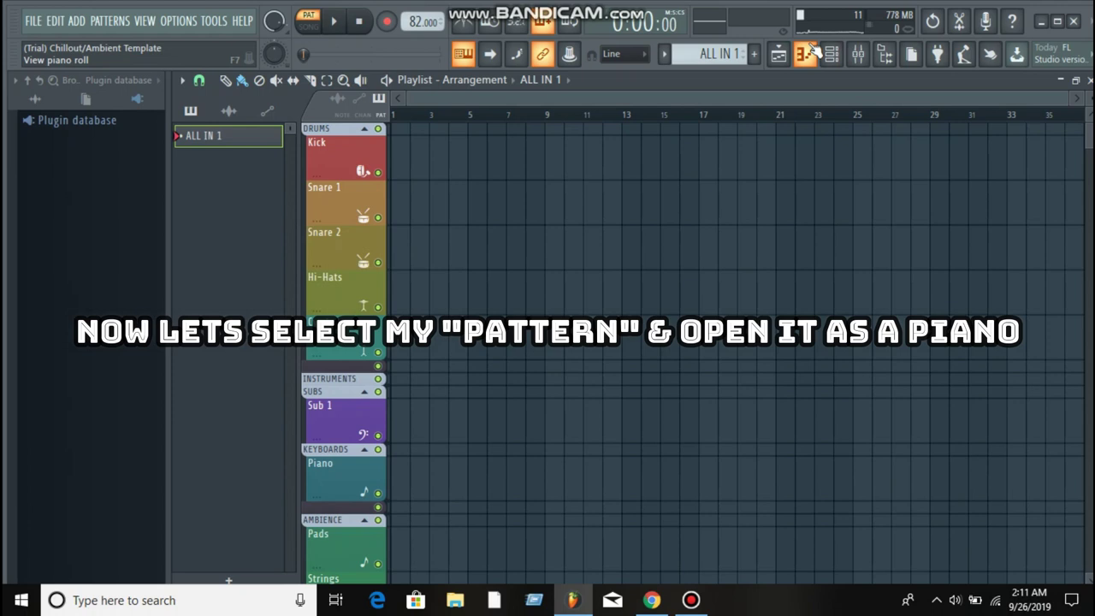
pyautogui.click(808, 55)
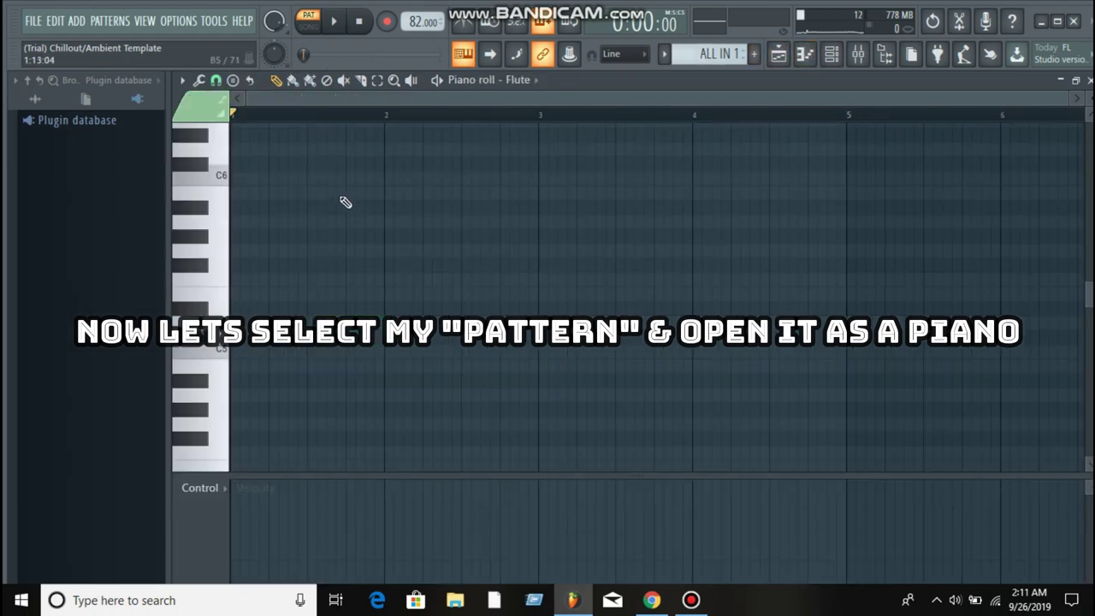
# Step: Rehearse the melody from F#5 with the Flute's piano roll open and the playback stopped
pyautogui.press('g')
pyautogui.press('h')
pyautogui.press('h')
pyautogui.press('m')
pyautogui.press('h')
pyautogui.press('g')
pyautogui.press('h')
pyautogui.press('n')
pyautogui.press('m')
pyautogui.press('l')
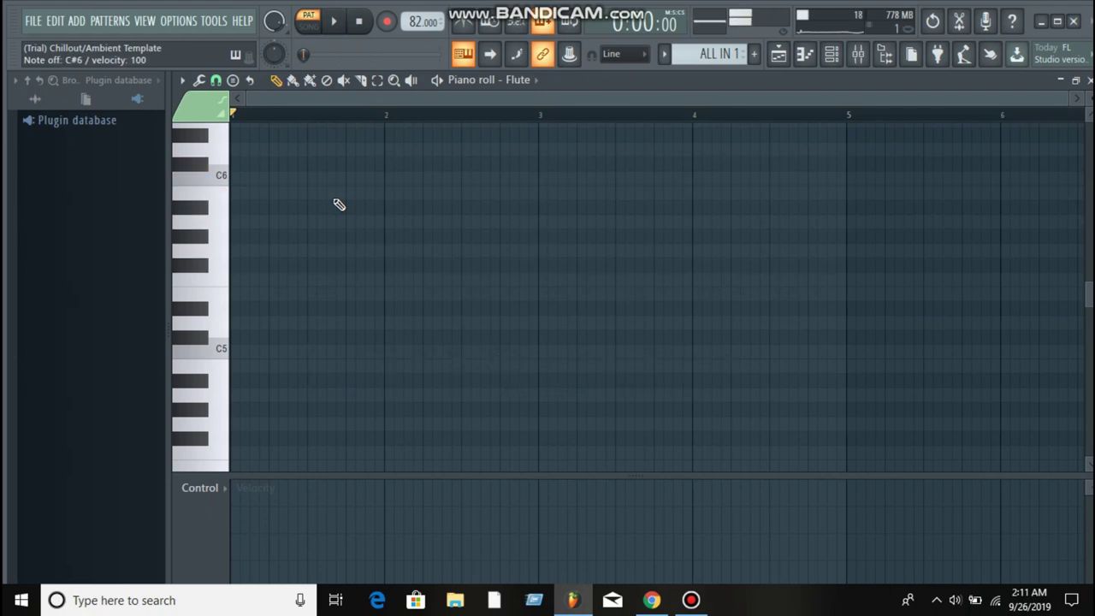
pyautogui.scroll(1, 332, 218)
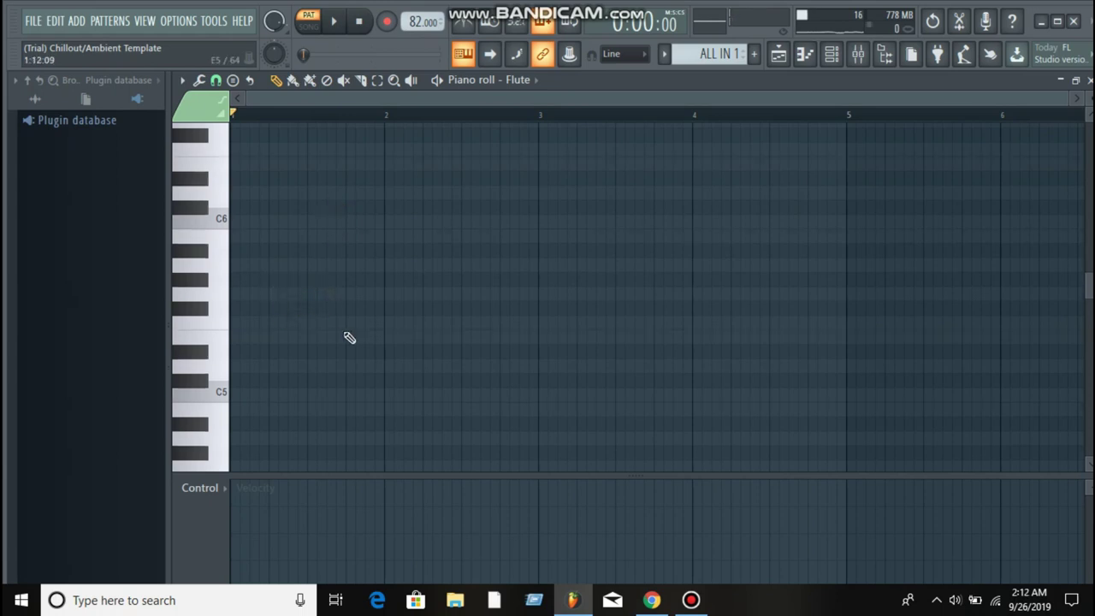
# Step: Arm recording and dismiss the choice of what to record without picking an option
pyautogui.click(387, 22)
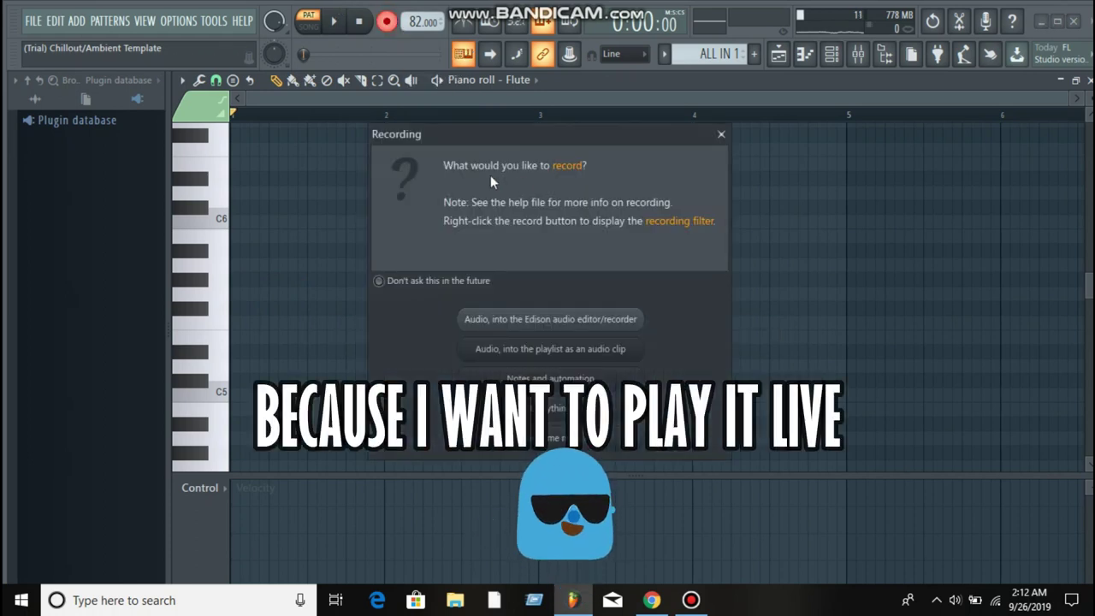
pyautogui.click(723, 135)
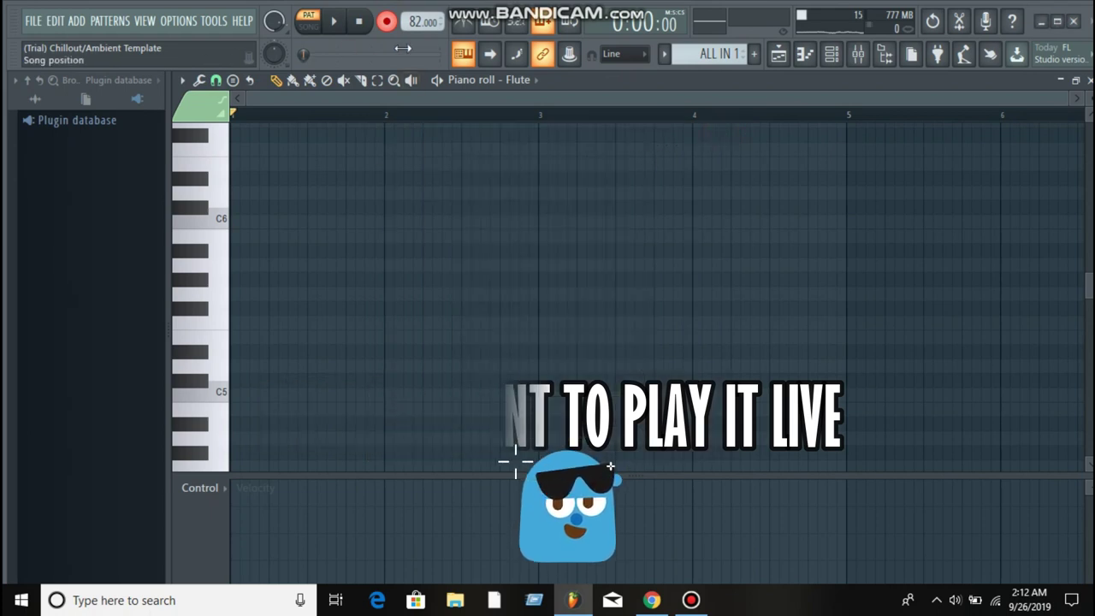
pyautogui.click(387, 22)
pyautogui.click(373, 23)
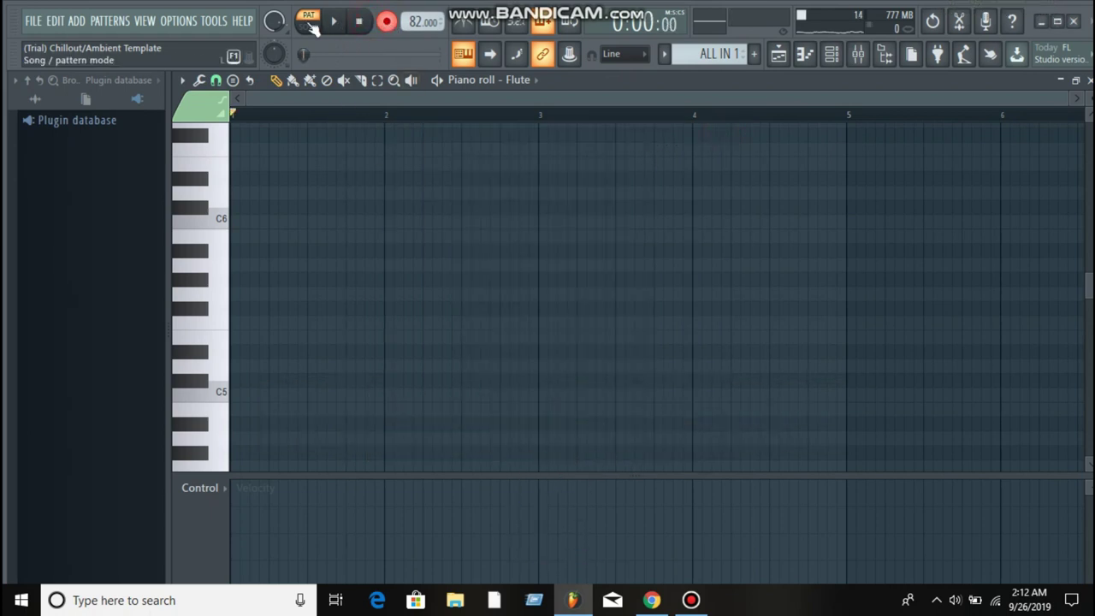
# Step: Rehearse the opening Flute phrases from F#5 up to the high notes with the transport stopped
pyautogui.press('5')
pyautogui.press('6')
pyautogui.press('y')
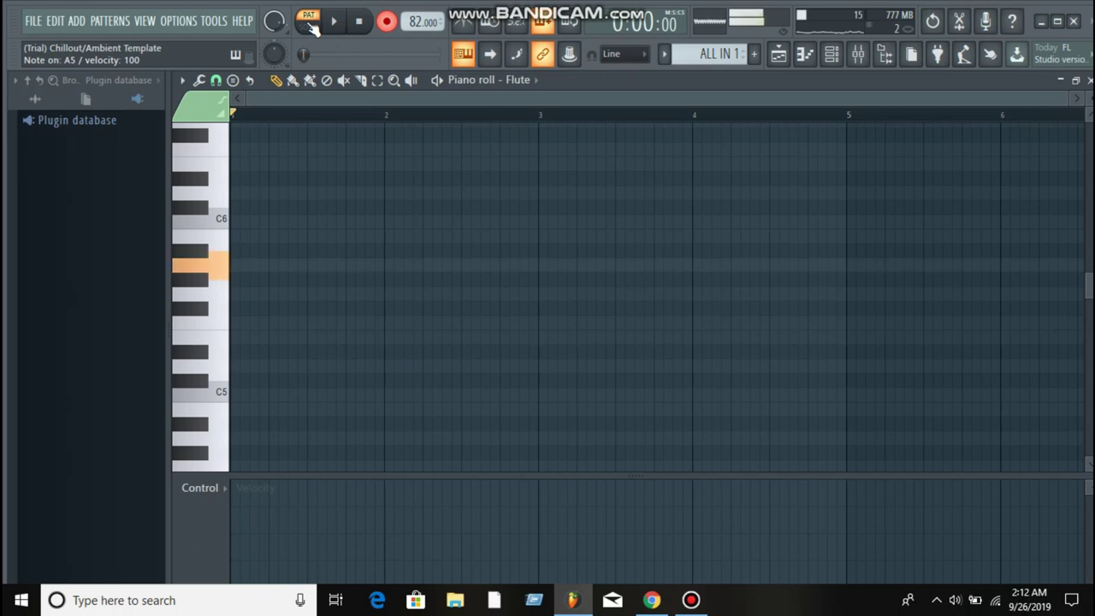
pyautogui.press('u')
pyautogui.press('=')
pyautogui.press('p')
pyautogui.press('9')
pyautogui.press('u')
pyautogui.press('y')
pyautogui.press('5')
pyautogui.press('6')
pyautogui.press('u')
pyautogui.press('y')
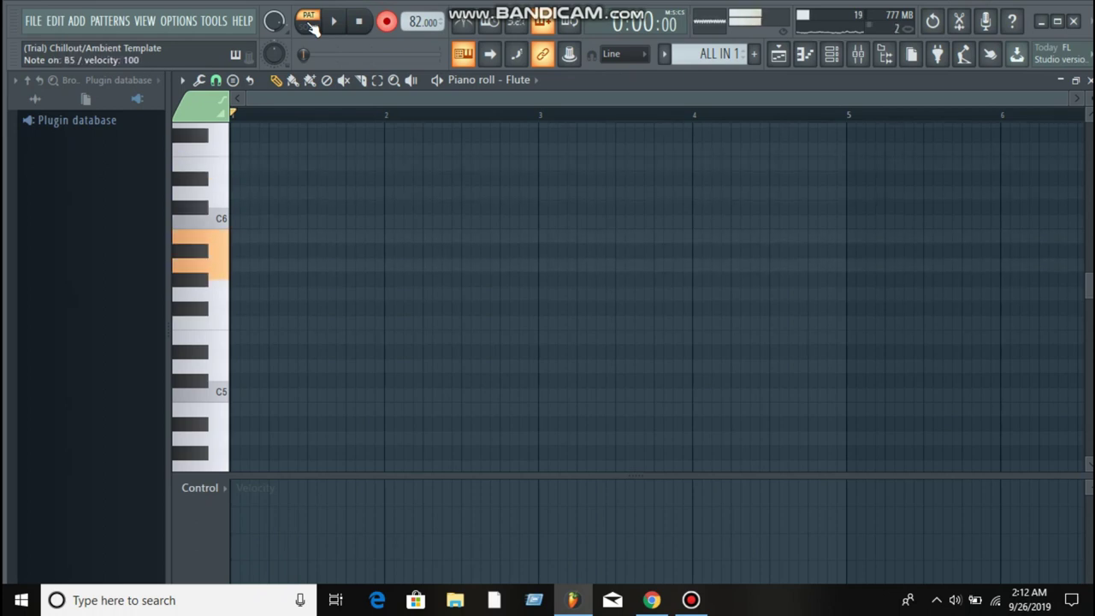
pyautogui.press('u')
pyautogui.press('9')
pyautogui.press('y')
pyautogui.press('6')
pyautogui.press('y')
pyautogui.press('5')
pyautogui.press('6')
pyautogui.press('u')
pyautogui.press('=')
pyautogui.press('p')
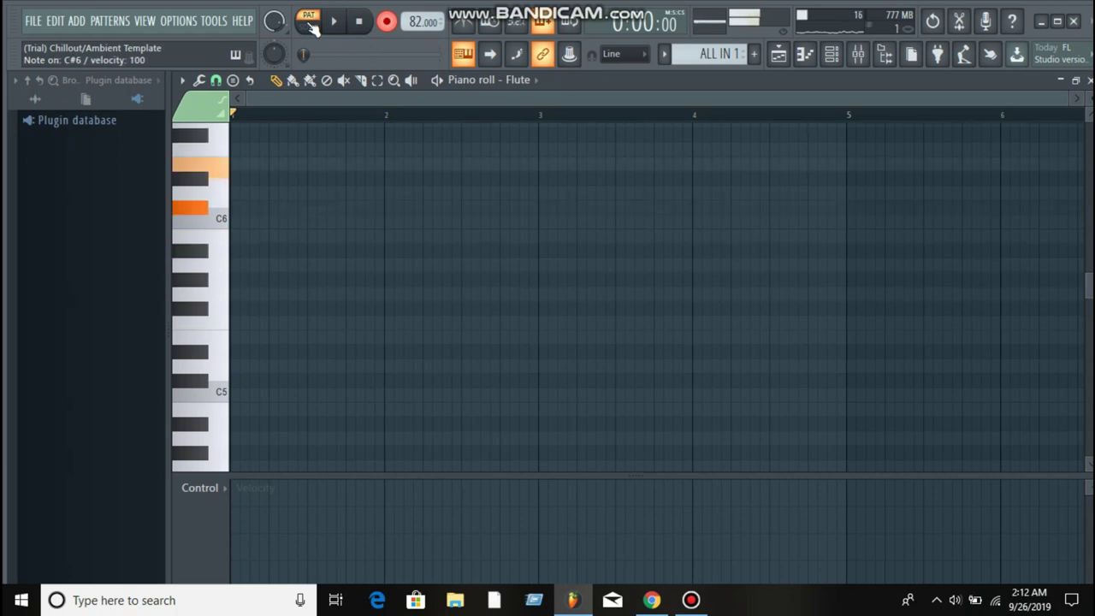
# Step: Rehearse the lower part of the melody around E5 and F#5, followed by the slow rise through A5
pyautogui.press('e')
pyautogui.press('e')
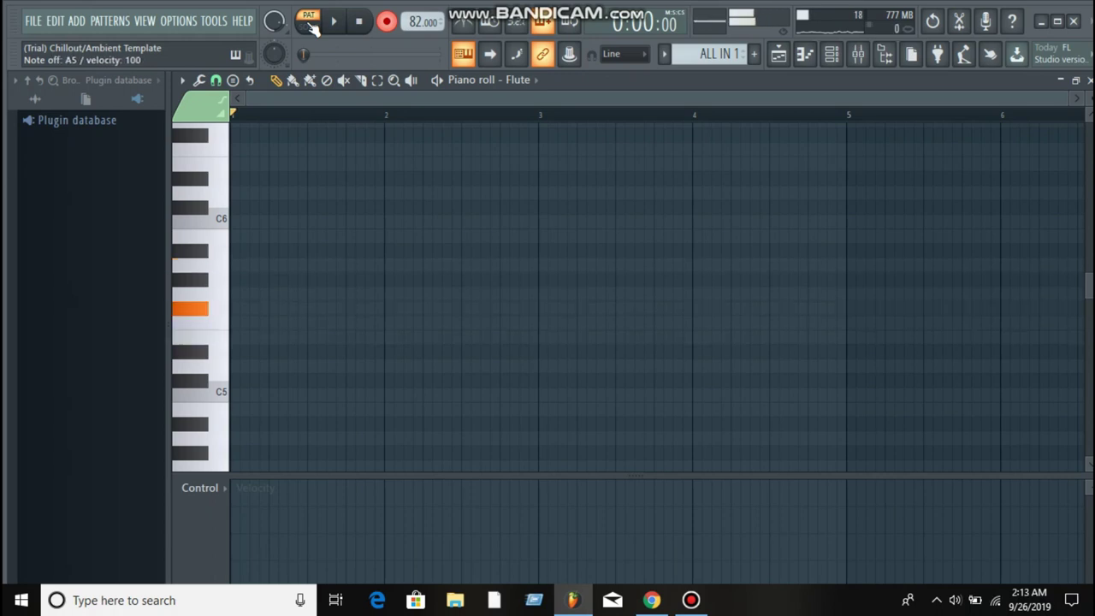
pyautogui.press('e')
pyautogui.press('6')
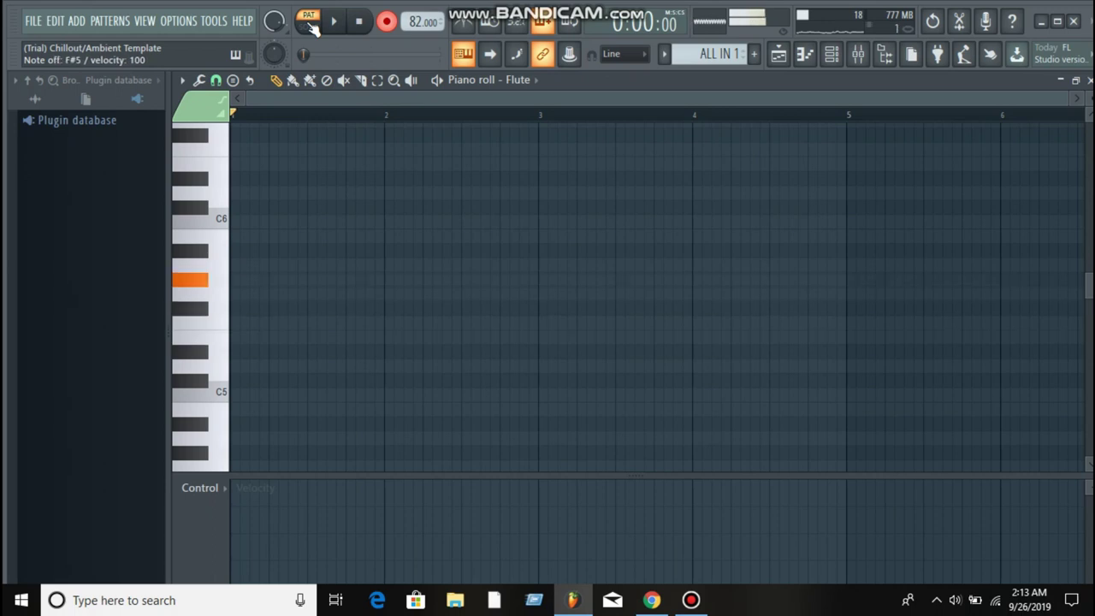
pyautogui.press('5')
pyautogui.press('e')
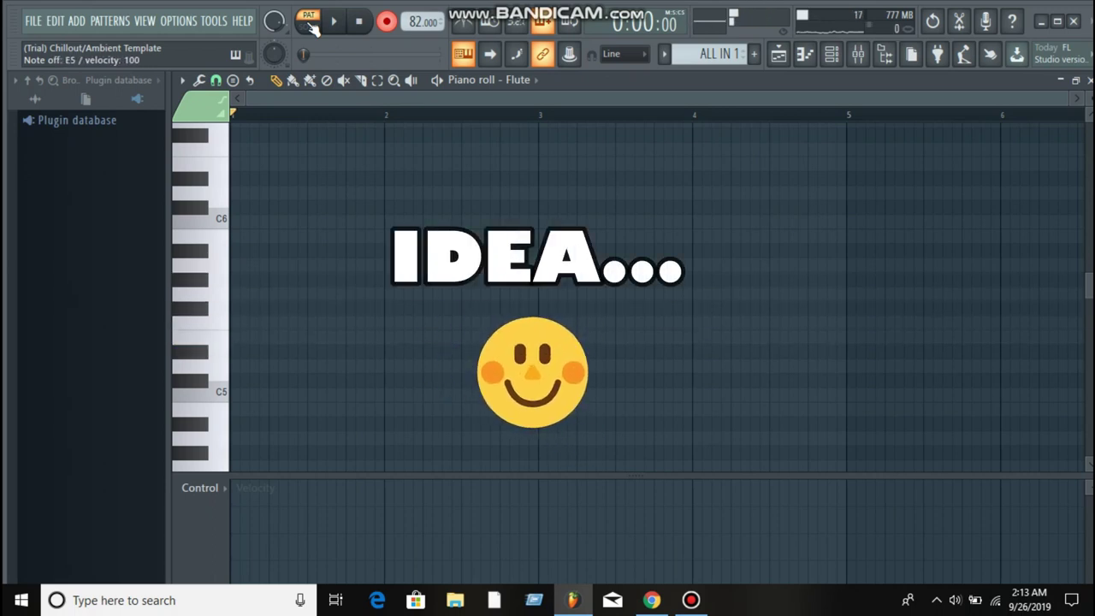
pyautogui.press('5')
pyautogui.press('6')
pyautogui.press('5')
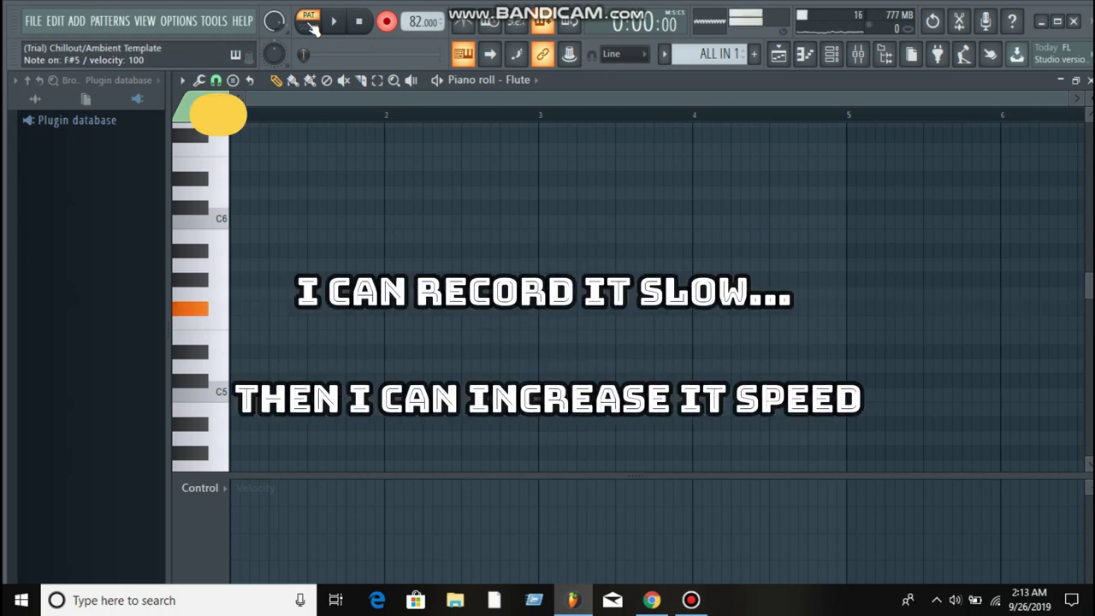
pyautogui.press('6')
pyautogui.press('y')
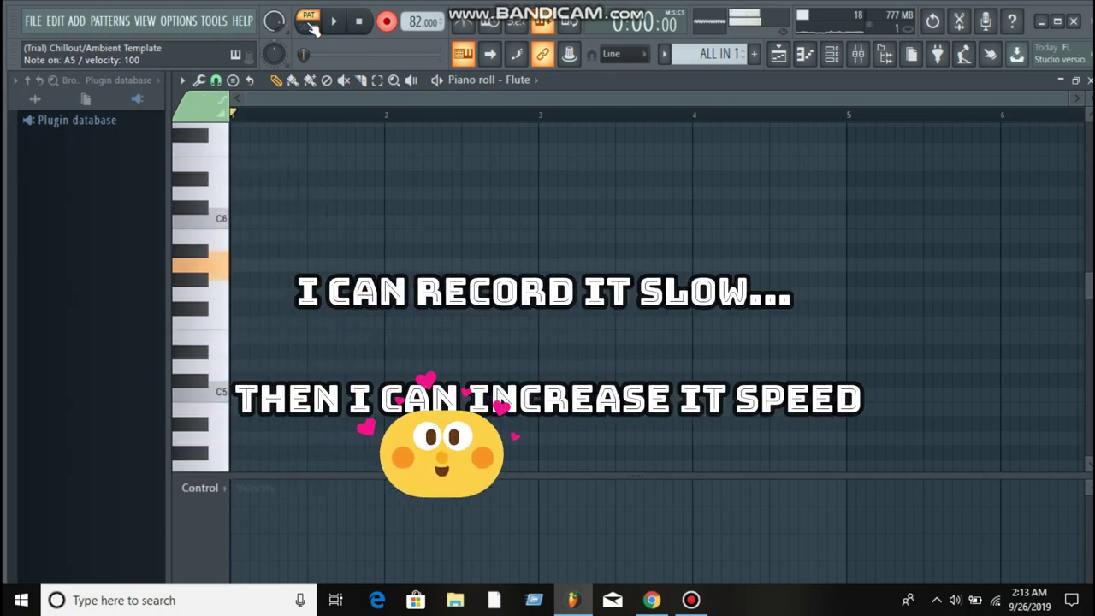
pyautogui.press('9')
pyautogui.press('=')
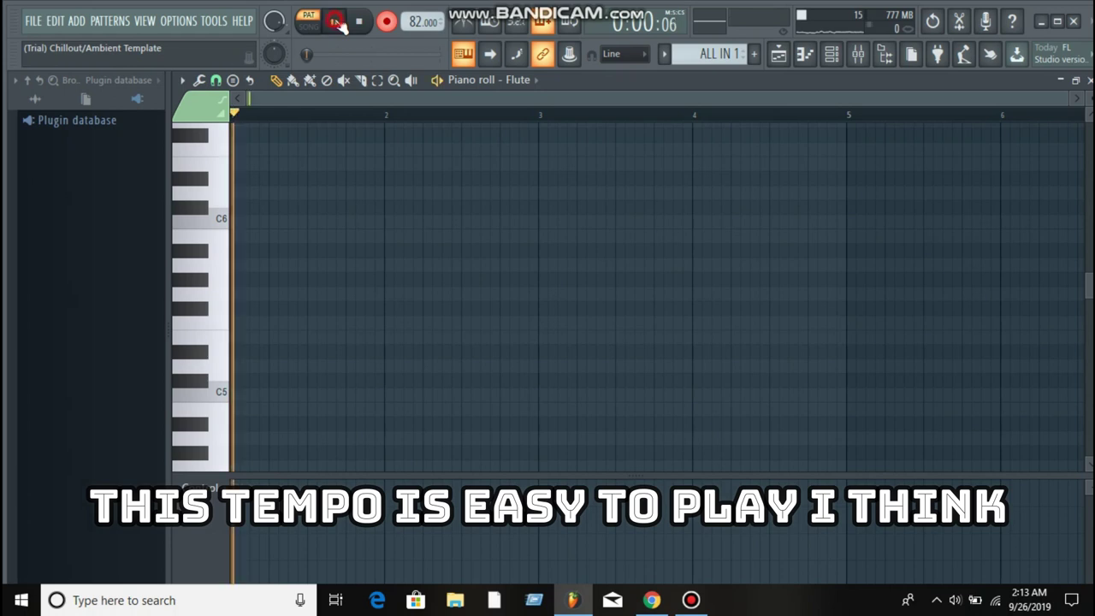
# Step: Try recording a take of the Flute melody into the ALL IN 1 pattern, then stop and undo the take
pyautogui.click(337, 22)
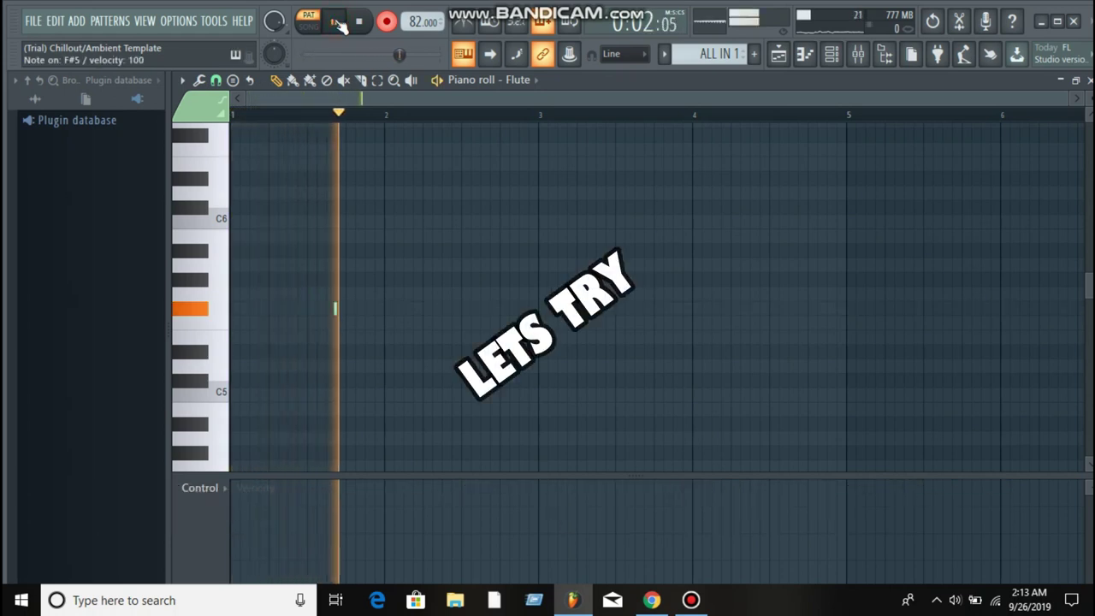
pyautogui.press('g')
pyautogui.press('h')
pyautogui.press('n')
pyautogui.press('n')
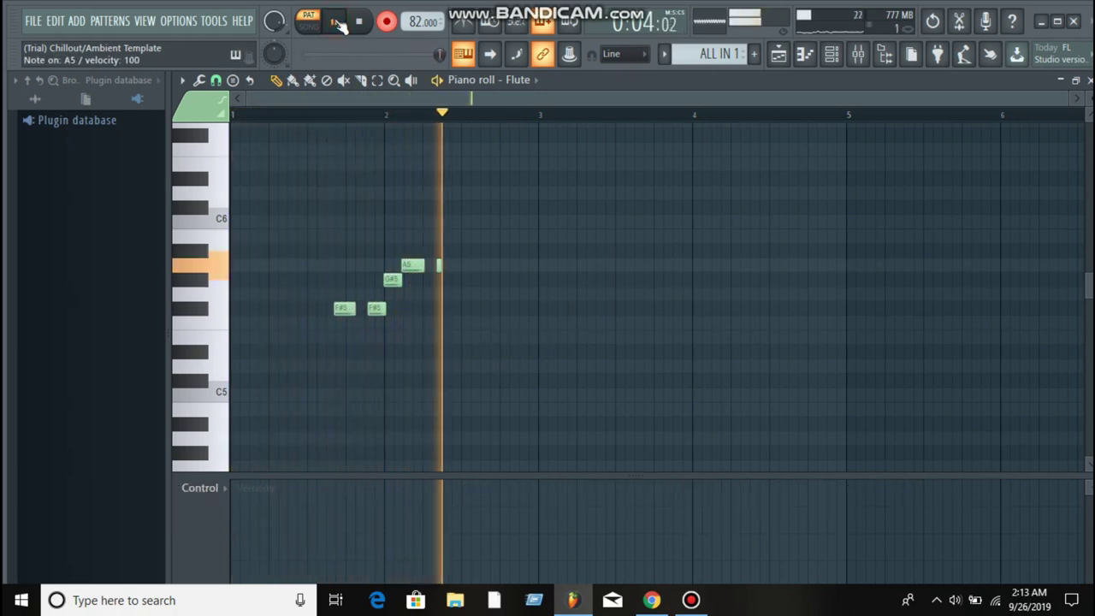
pyautogui.press('m')
pyautogui.press('2')
pyautogui.press('5')
pyautogui.press('e')
pyautogui.press('q')
pyautogui.press('m')
pyautogui.press('n')
pyautogui.press('n')
pyautogui.press('n')
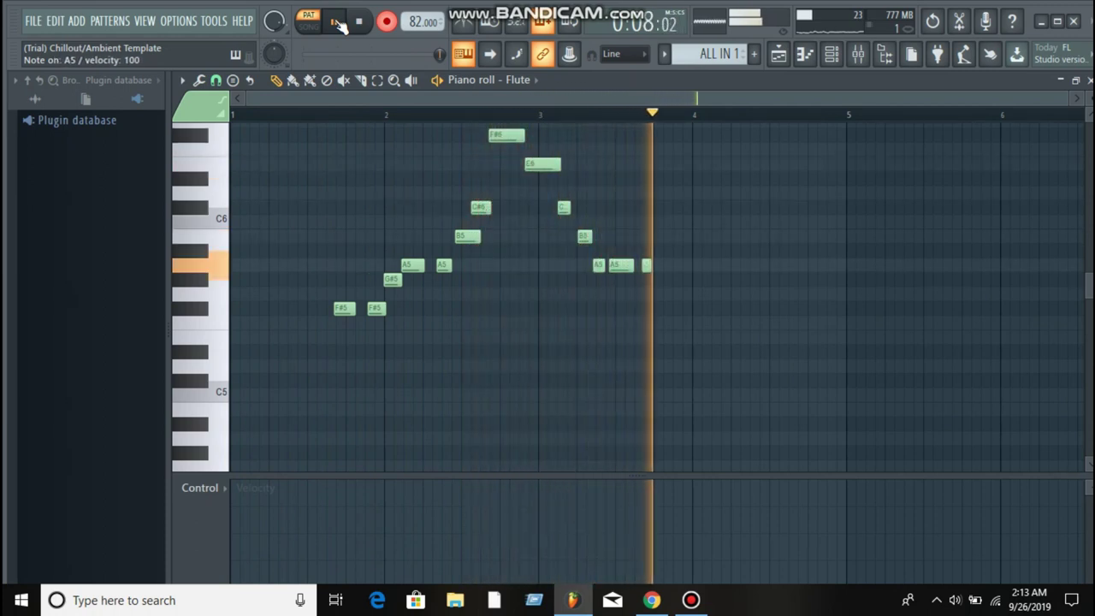
pyautogui.press('g')
pyautogui.press('h')
pyautogui.press('h')
pyautogui.press('n')
pyautogui.press('m')
pyautogui.press('n')
pyautogui.press('m')
pyautogui.press('2')
pyautogui.press('m')
pyautogui.press('2')
pyautogui.press('m')
pyautogui.press('n')
pyautogui.press('h')
pyautogui.press('n')
pyautogui.press('g')
pyautogui.press('g')
pyautogui.press('h')
pyautogui.press('n')
pyautogui.press('n')
pyautogui.press('m')
pyautogui.press('2')
pyautogui.press('5')
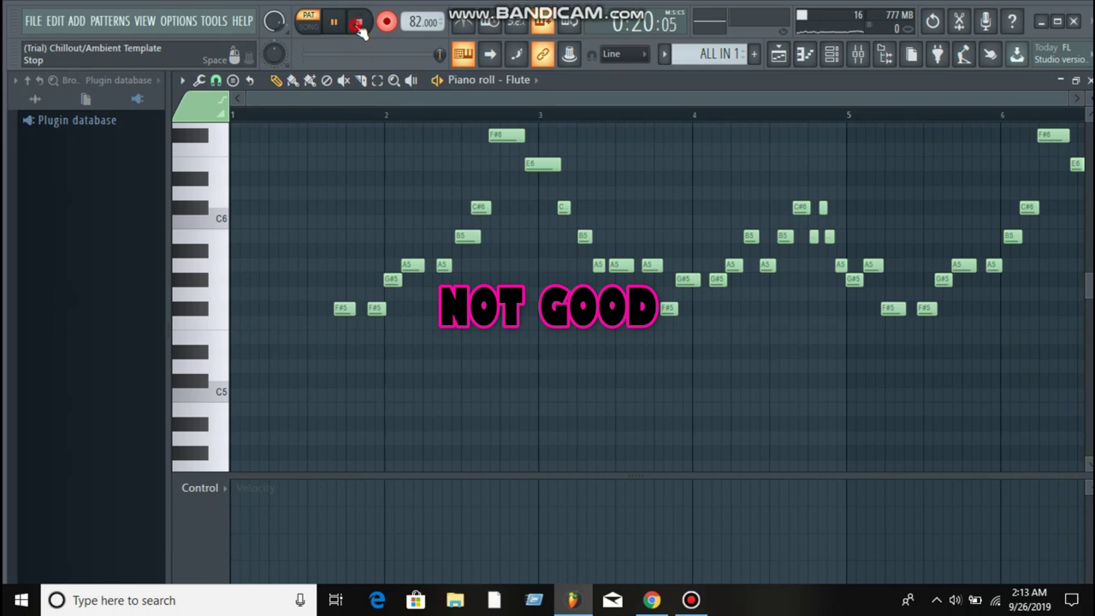
pyautogui.click(358, 24)
pyautogui.hotkey('ctrl', 'z')
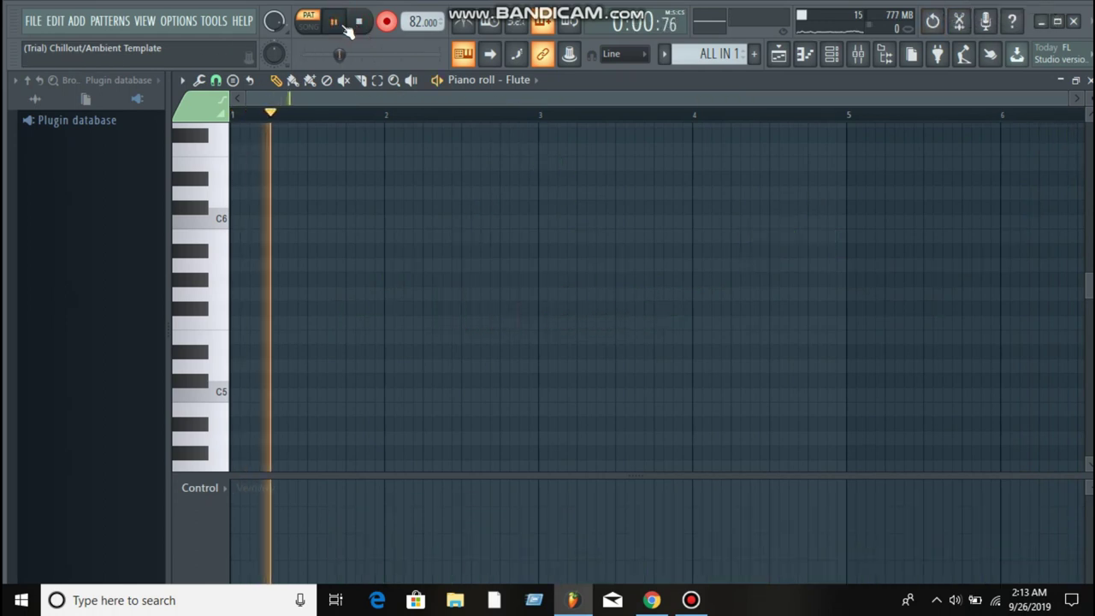
# Step: Record a new take, playing the opening phrase from F#5 up to F#6 and back down to repeated A5 notes
pyautogui.press('g')
pyautogui.press('g')
pyautogui.press('b')
pyautogui.press('n')
pyautogui.press('n')
pyautogui.press('m')
pyautogui.press('2')
pyautogui.press('5')
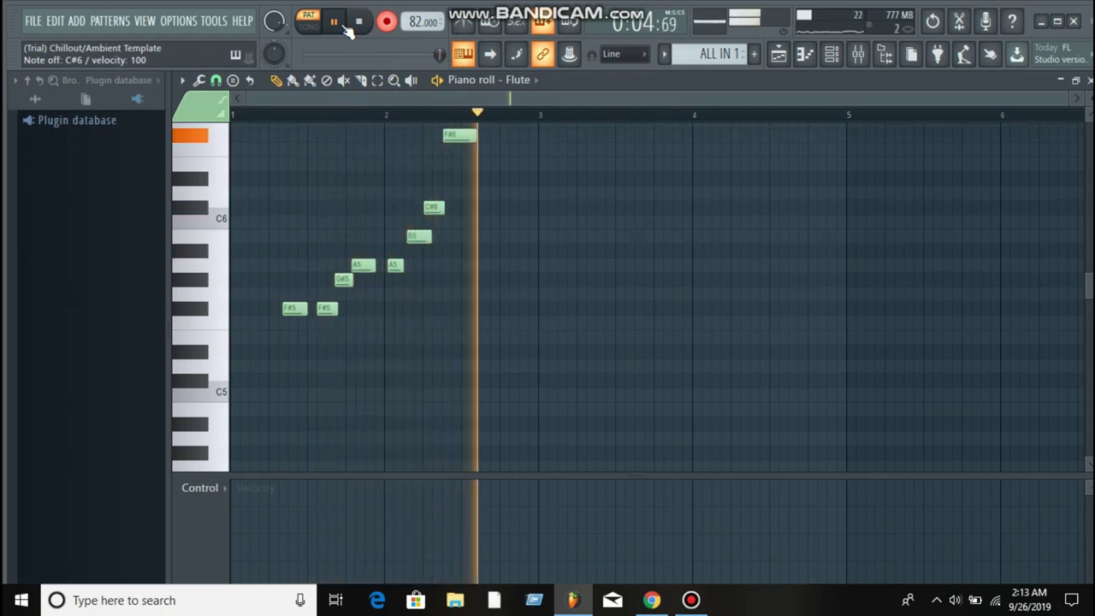
pyautogui.press('e')
pyautogui.press('2')
pyautogui.press('m')
pyautogui.press('n')
pyautogui.press('n')
pyautogui.press('n')
# Step: Continue the take with the answering phrase from F#5 up to C#6 and back down to G#5 and A5
pyautogui.press('g')
pyautogui.press('h')
pyautogui.press('h')
pyautogui.press('n')
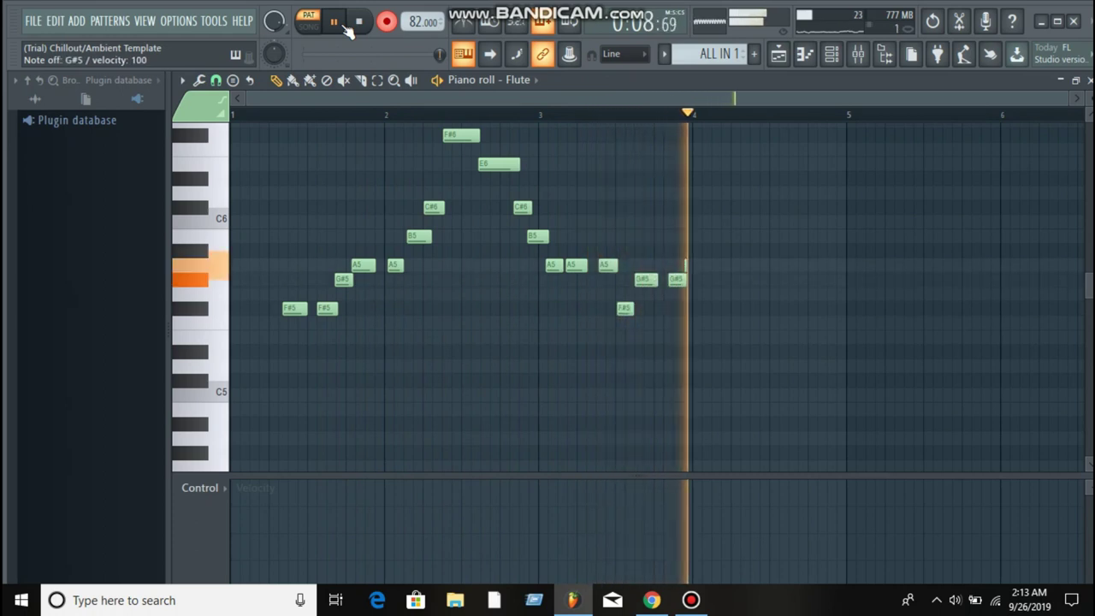
pyautogui.press('m')
pyautogui.press('n')
pyautogui.press('m')
pyautogui.press('2')
pyautogui.press('m')
pyautogui.press('2')
pyautogui.press('m')
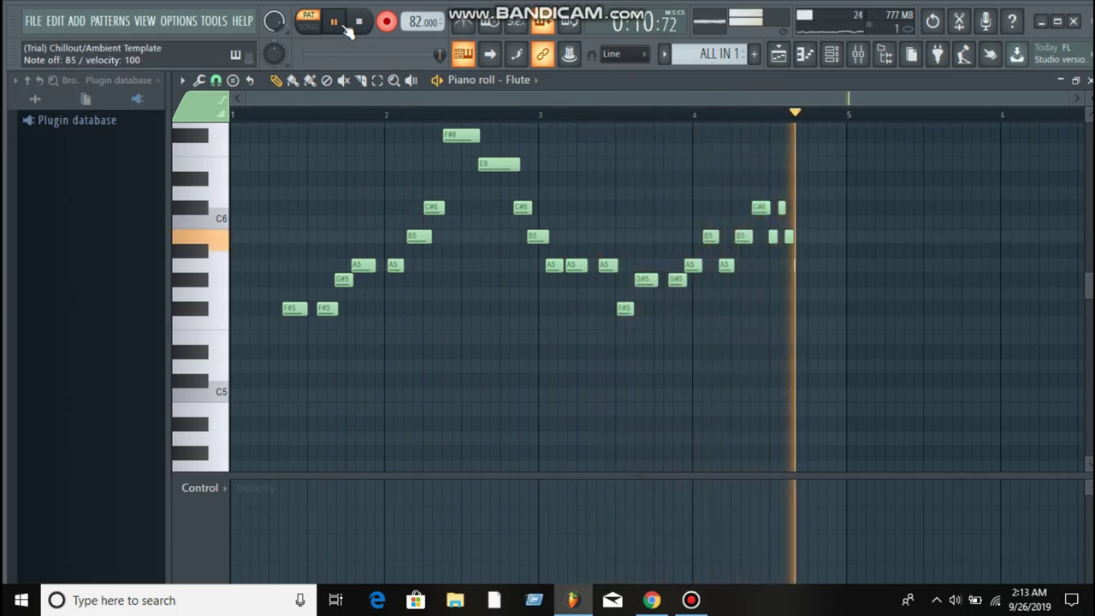
pyautogui.press('n')
pyautogui.press('h')
pyautogui.press('n')
# Step: Record the repeat of the opening phrase from F#5 to F#6 with its descending ending to E5, and stop the take
pyautogui.press('g')
pyautogui.press('g')
pyautogui.press('h')
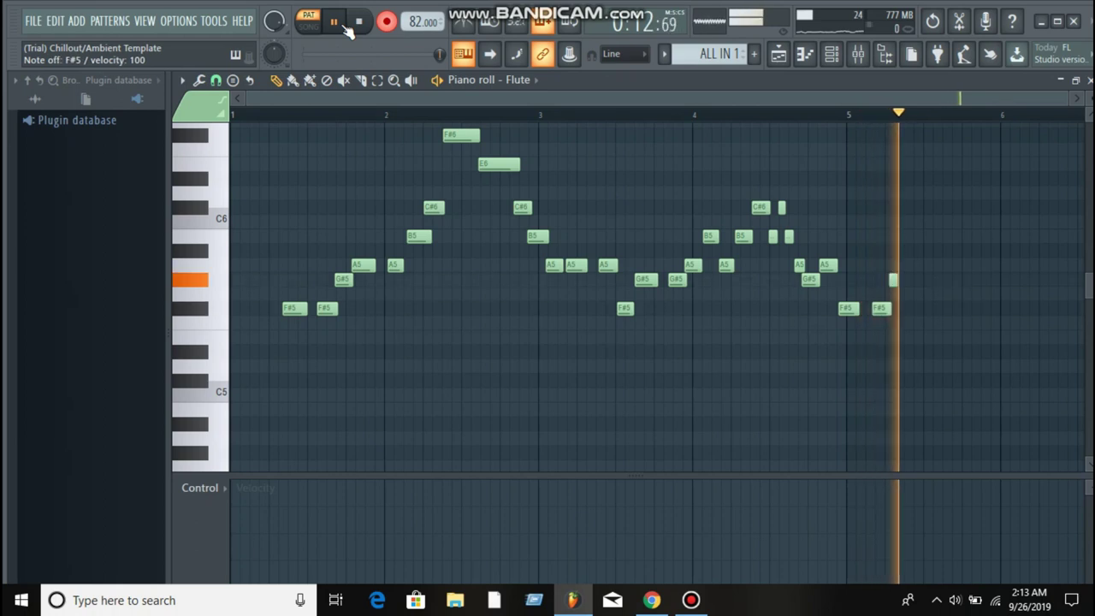
pyautogui.press('n')
pyautogui.press('n')
pyautogui.press('m')
pyautogui.press('2')
pyautogui.press('5')
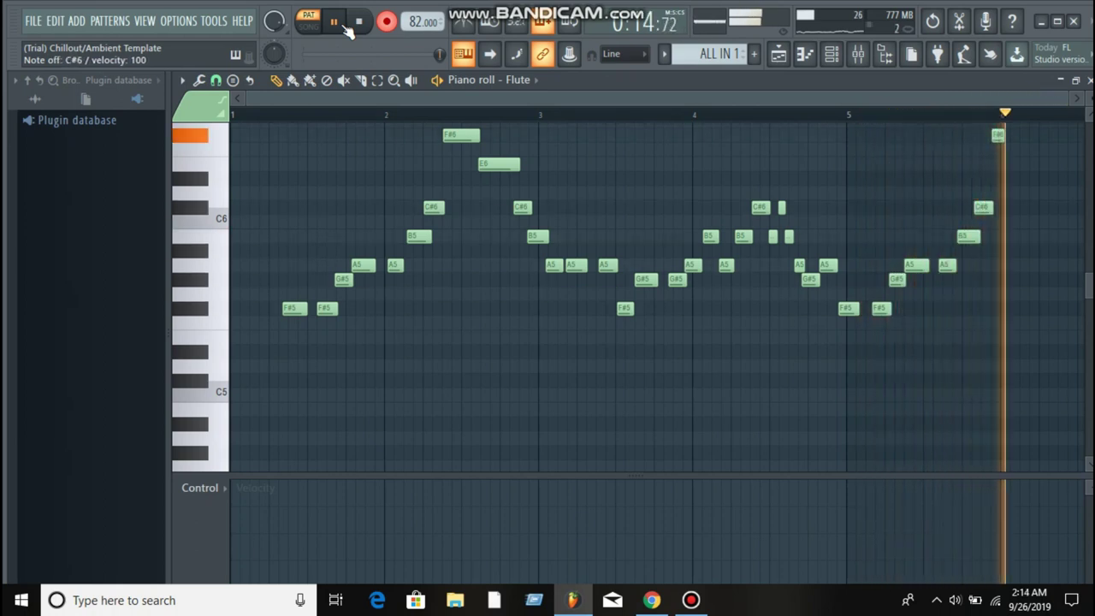
pyautogui.press('e')
pyautogui.press('2')
pyautogui.press('m')
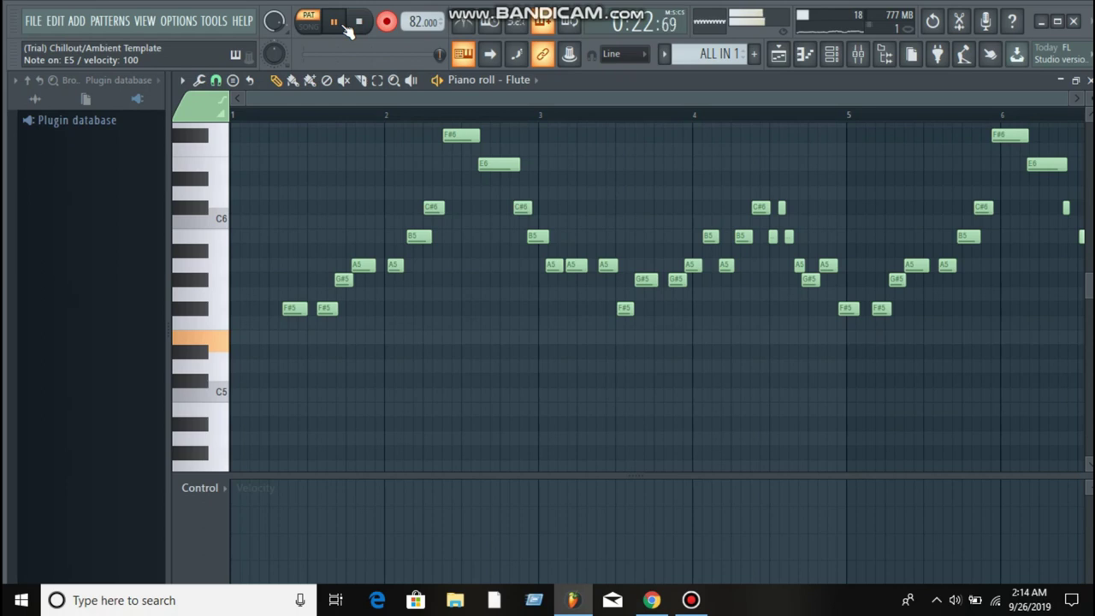
pyautogui.click(361, 23)
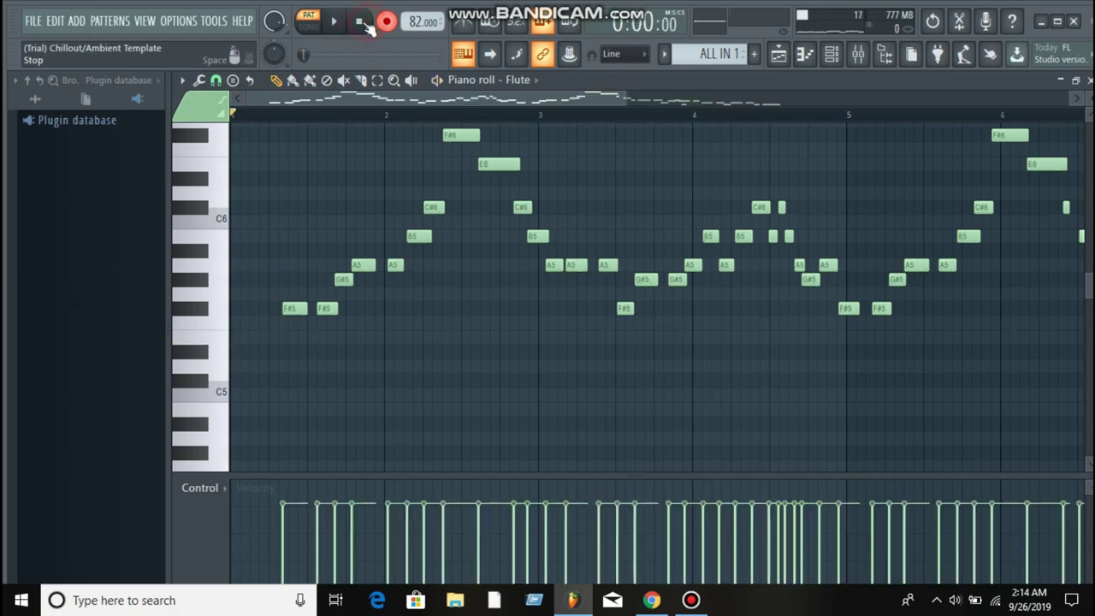
# Step: Play back the recorded Flute melody through bar 8 and delete the long final E5 note
pyautogui.moveTo(563, 100); pyautogui.dragTo(460, 142)
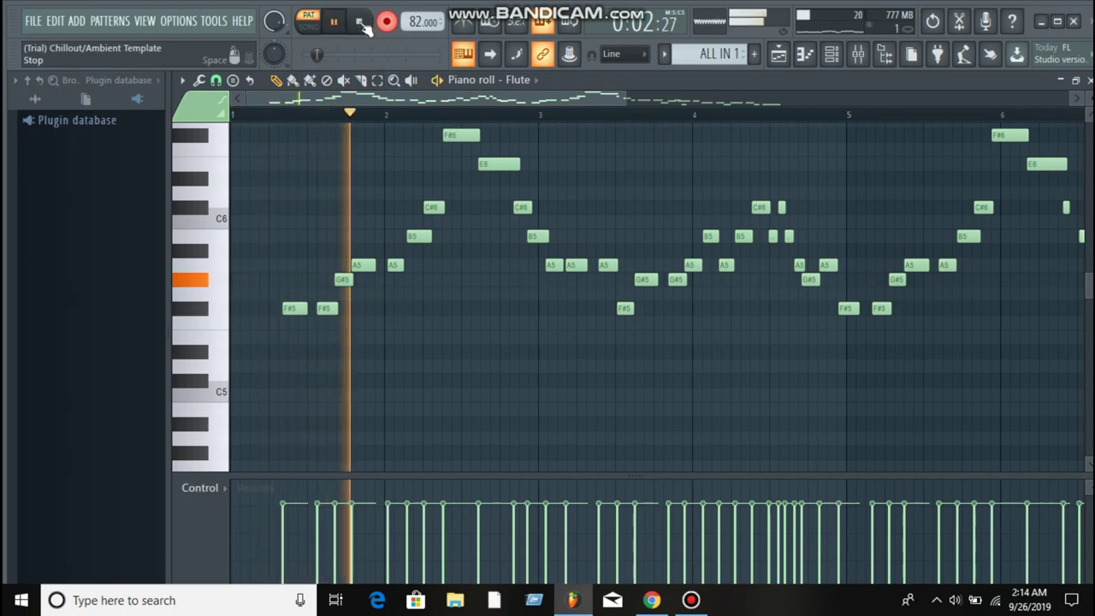
pyautogui.moveTo(623, 110); pyautogui.dragTo(839, 130)
pyautogui.moveTo(597, 98); pyautogui.dragTo(464, 115)
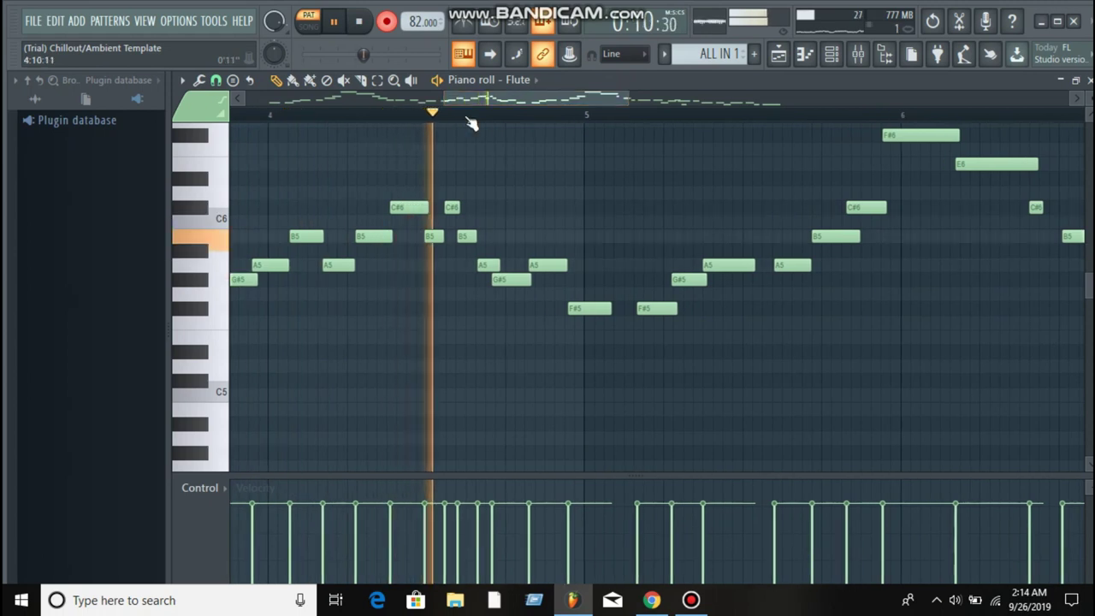
pyautogui.moveTo(485, 99); pyautogui.dragTo(596, 117)
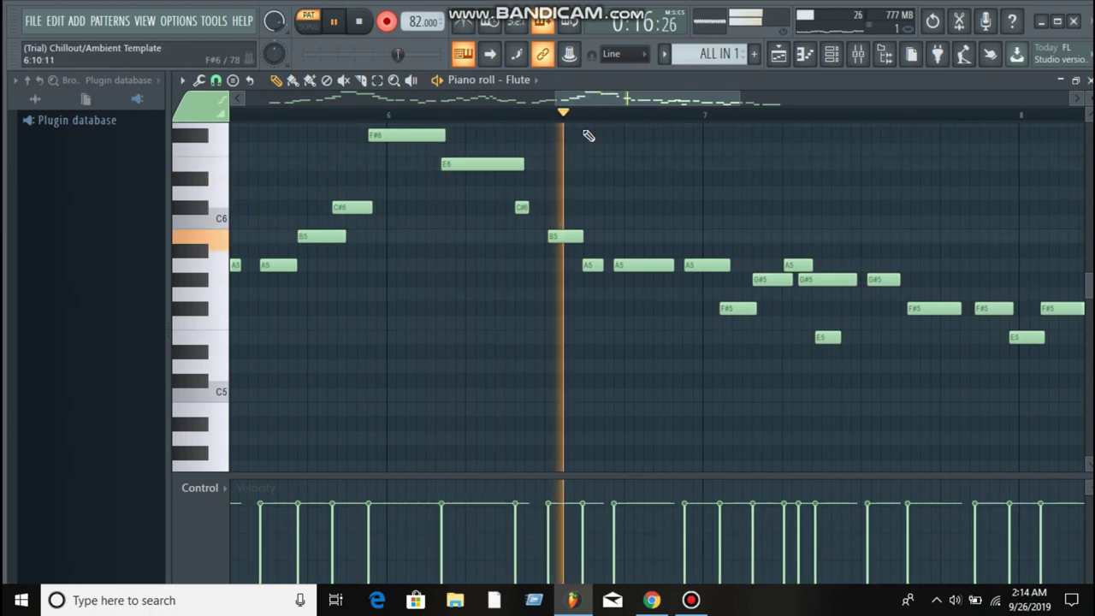
pyautogui.moveTo(617, 100); pyautogui.dragTo(676, 102)
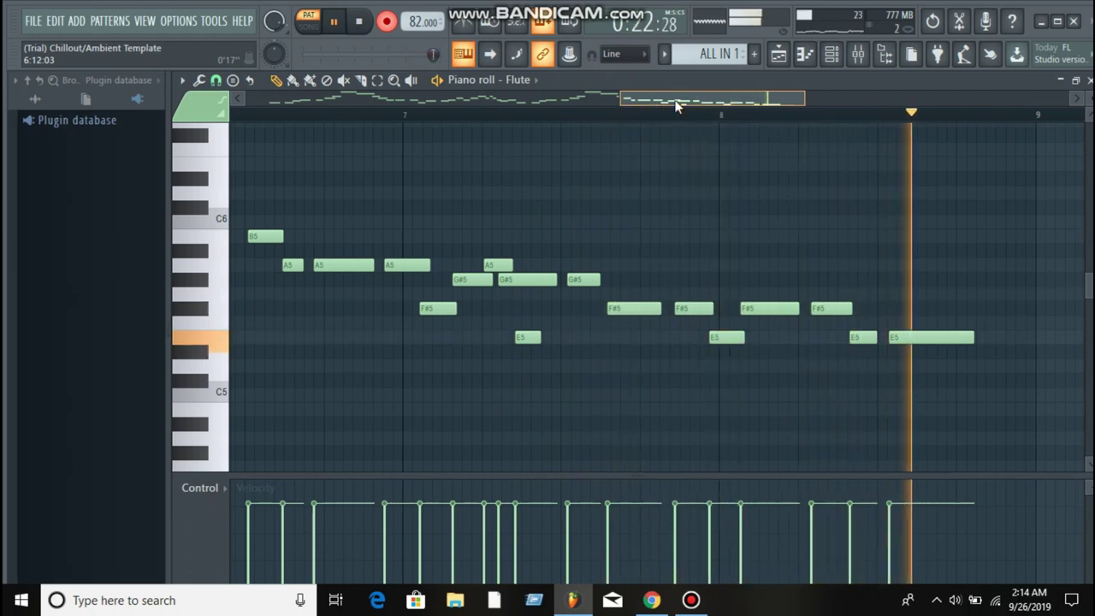
pyautogui.rightClick(933, 337)
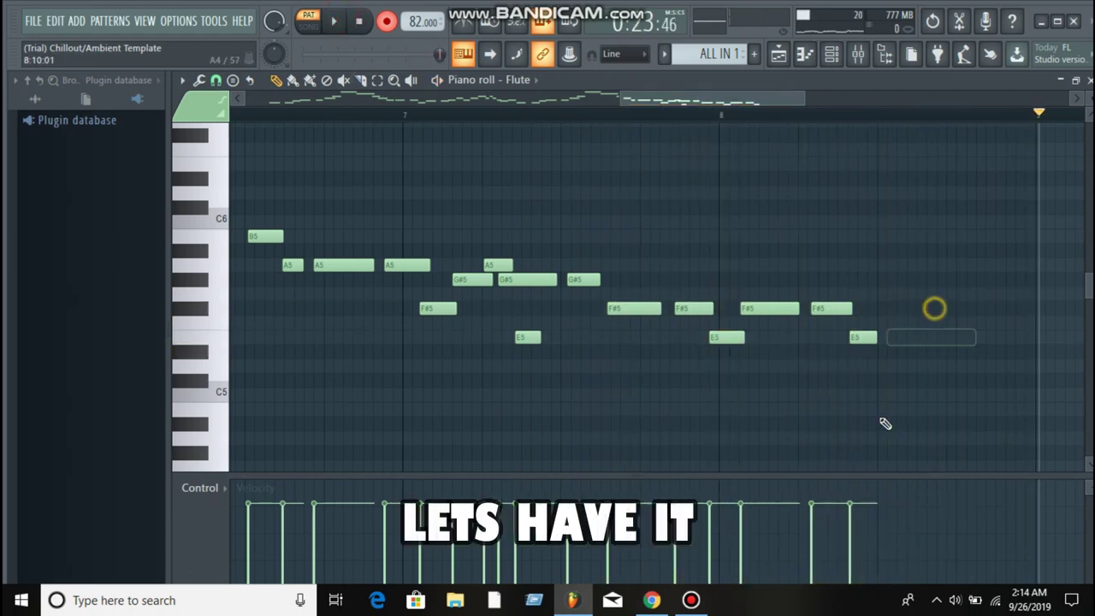
# Step: Play back bars 6 to 8 of the Flute melody and shift the closing G#5 and F#5 notes slightly earlier
pyautogui.click(329, 111)
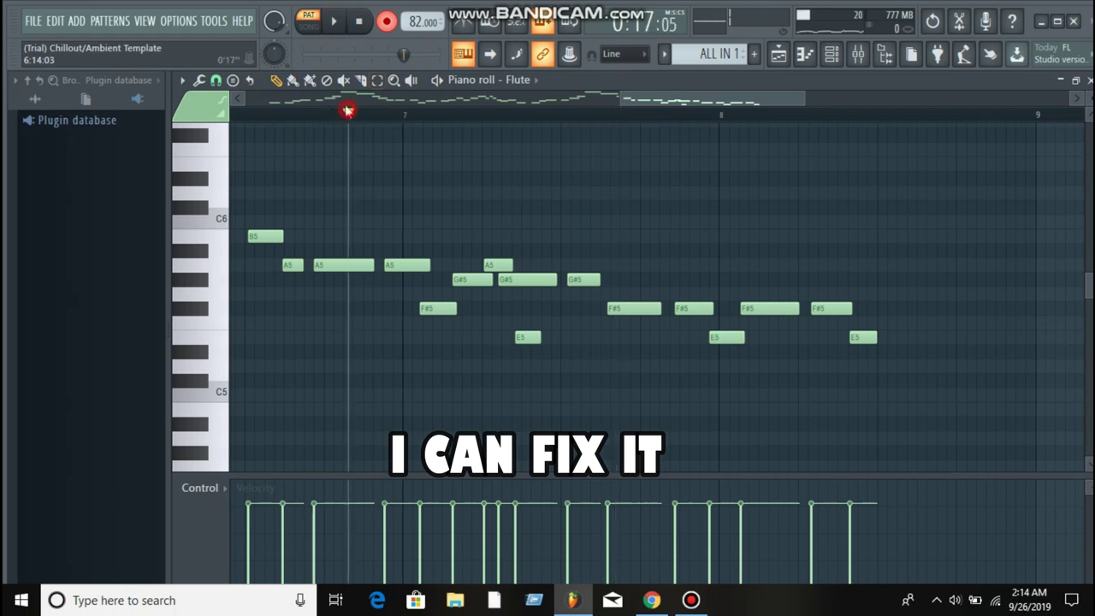
pyautogui.press('space')
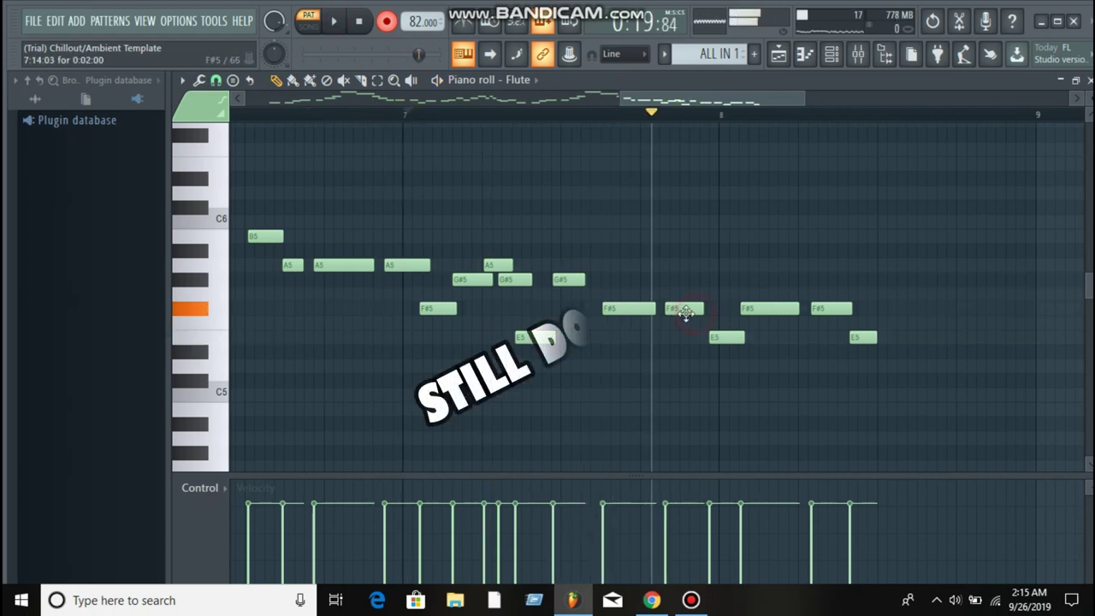
pyautogui.click(334, 23)
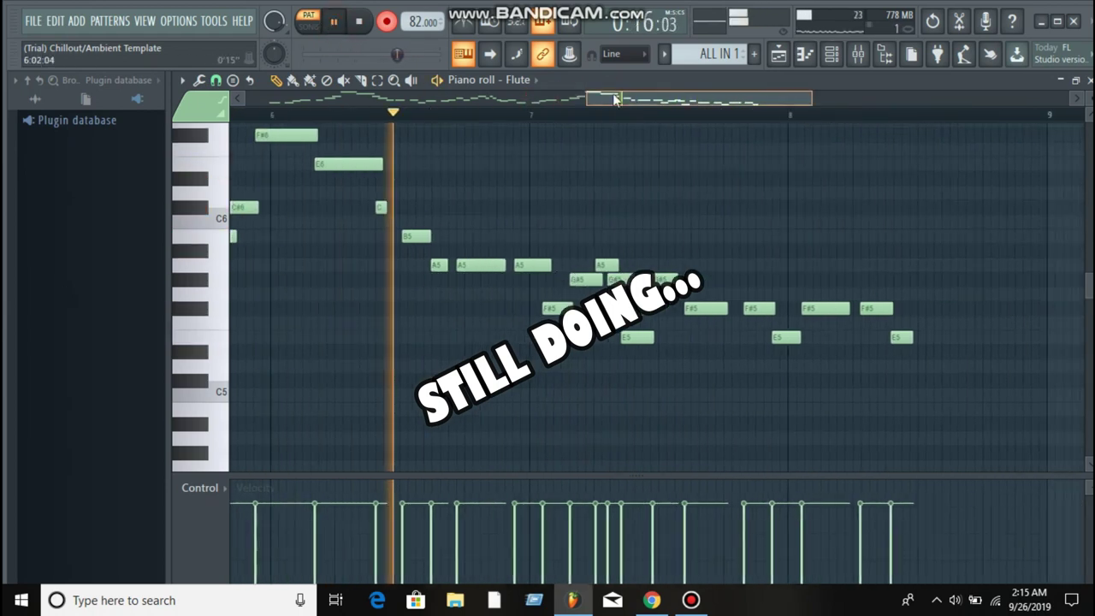
pyautogui.click(332, 23)
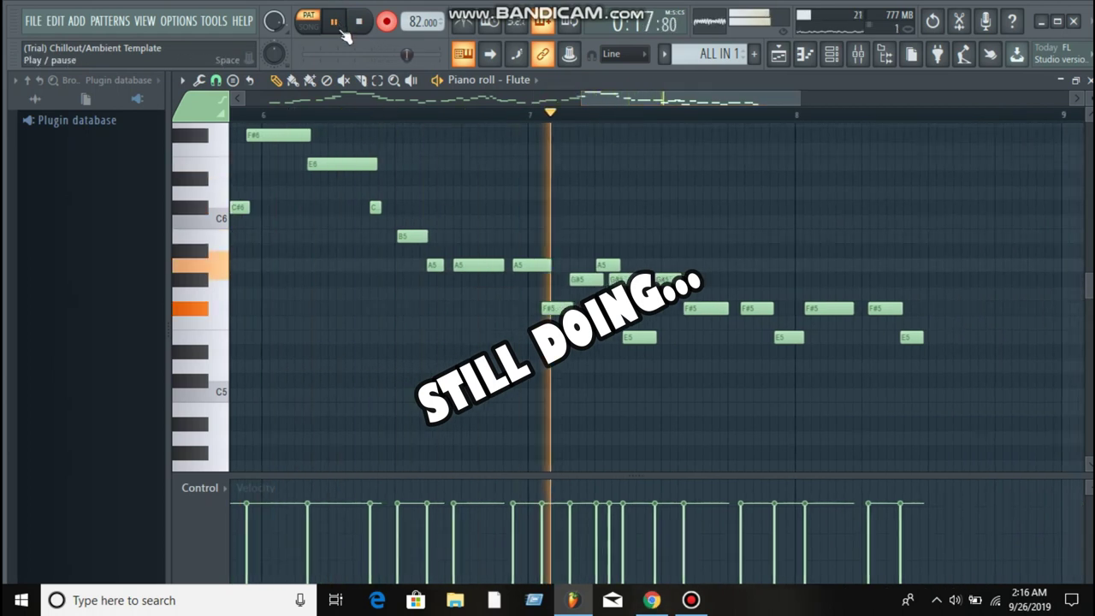
pyautogui.click(336, 22)
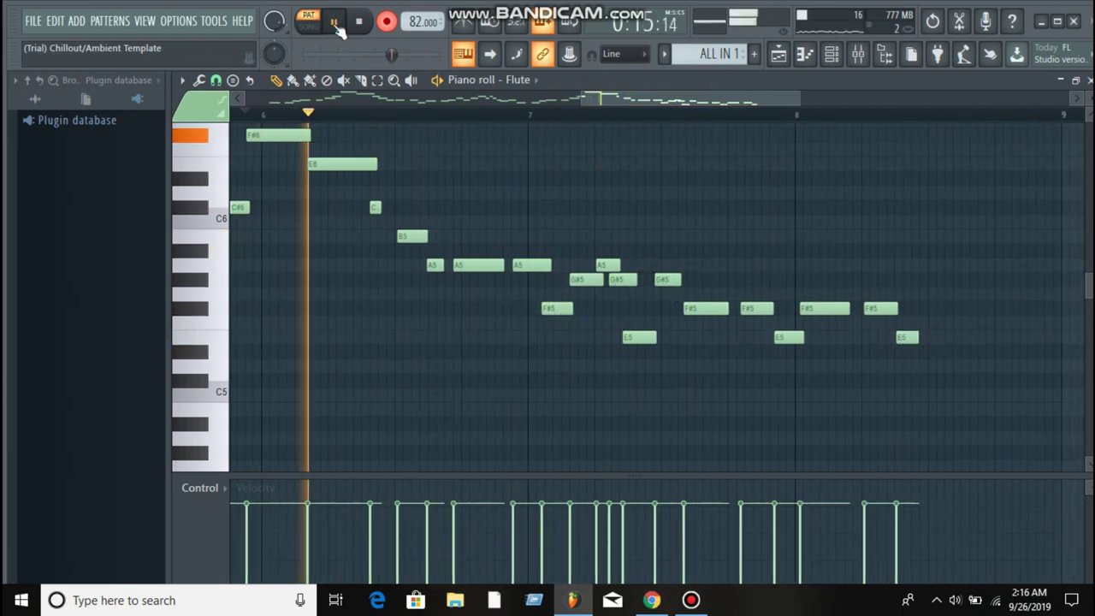
# Step: Shift the last E5 and F#5 notes around bar 8 slightly earlier and replay the Flute melody from the start
pyautogui.moveTo(788, 339); pyautogui.dragTo(783, 340)
pyautogui.click(299, 115)
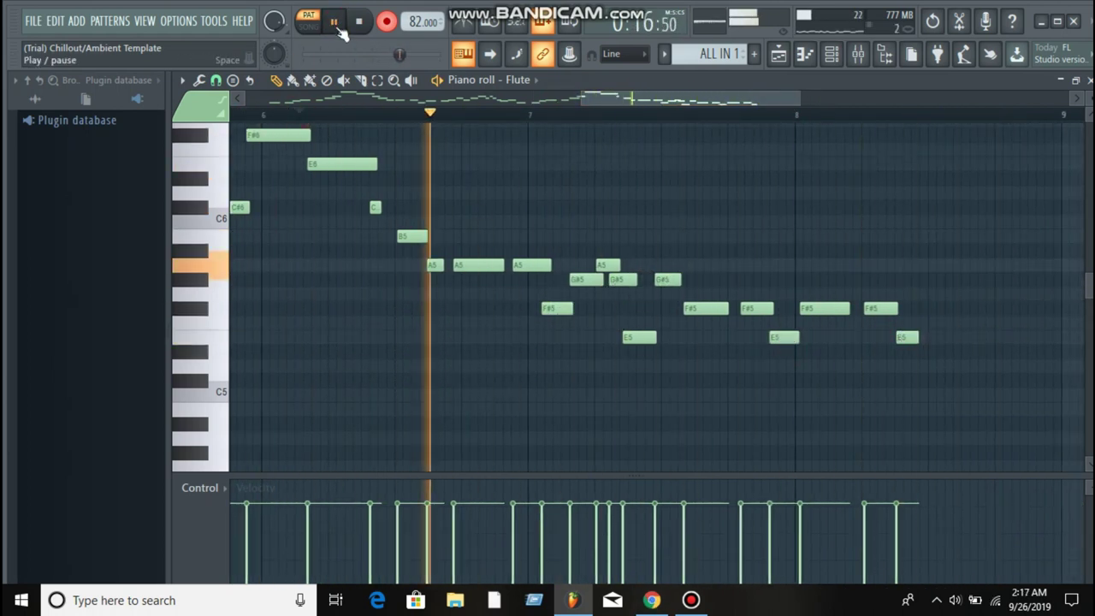
pyautogui.click(334, 21)
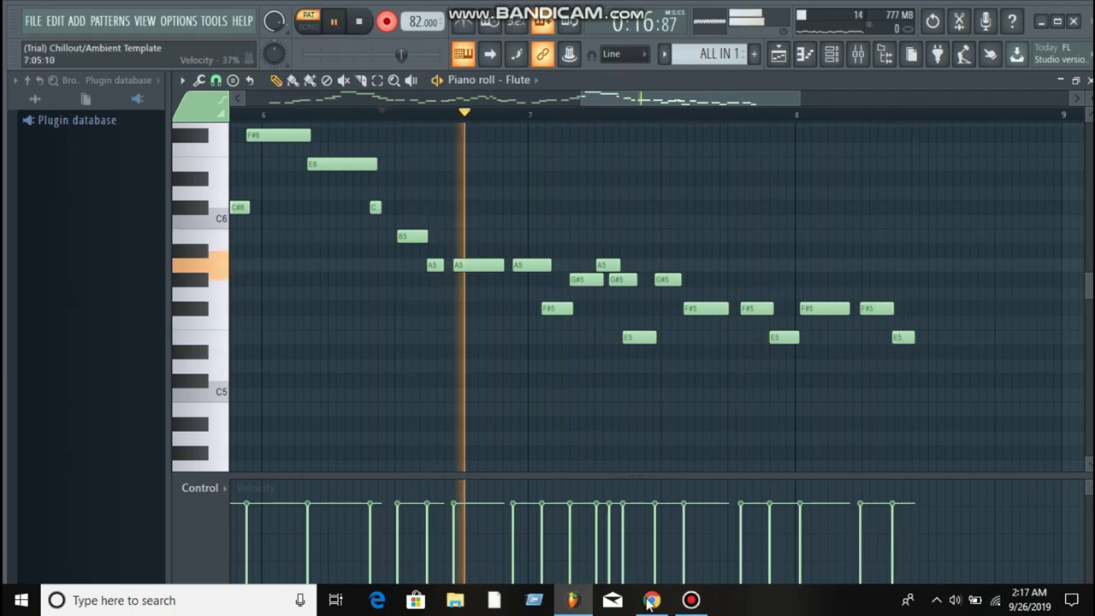
pyautogui.click(337, 22)
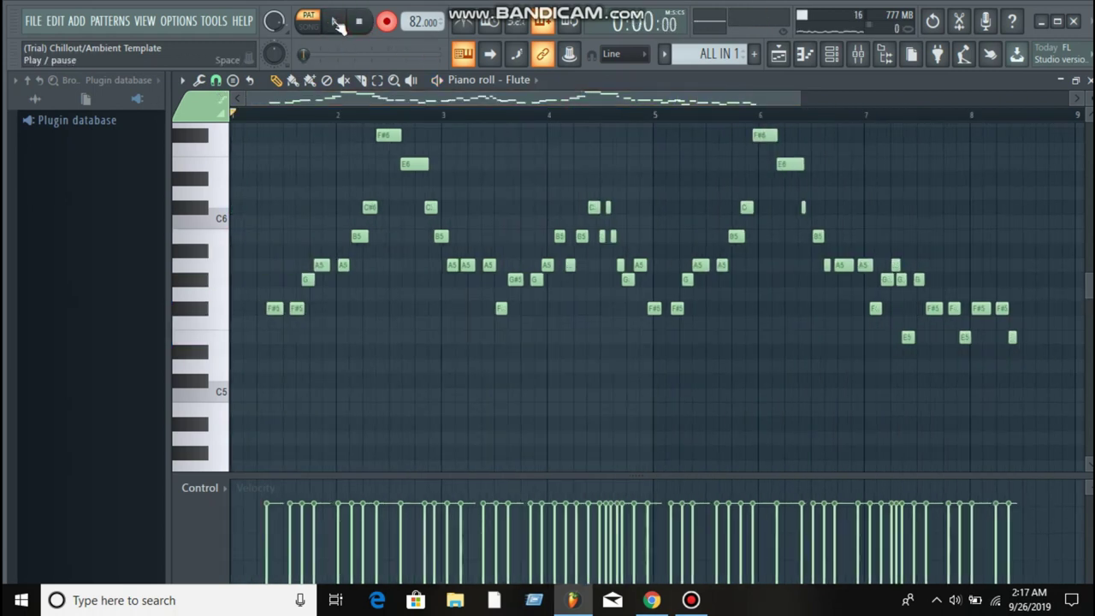
pyautogui.click(336, 27)
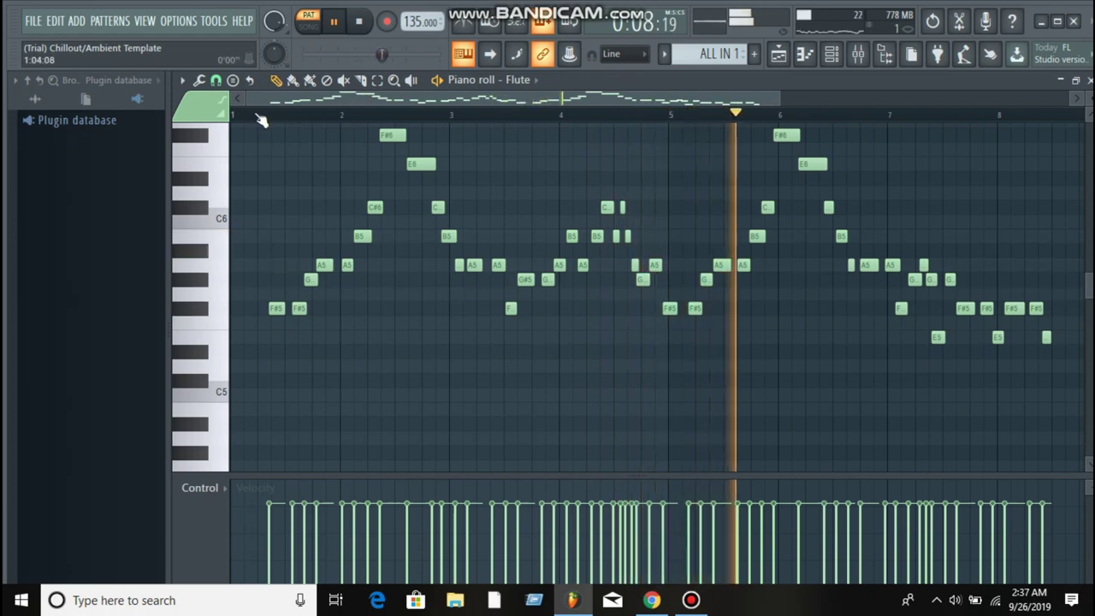
# Step: Change the snap-to-grid setting for the Pad 5 part and align its G#5 note with the Flute's ghost note
pyautogui.moveTo(245, 102); pyautogui.dragTo(509, 103)
pyautogui.moveTo(585, 100)
pyautogui.mouseDown()
pyautogui.moveTo(352, 107)
pyautogui.moveTo(706, 103)
pyautogui.moveTo(253, 95)
pyautogui.moveTo(588, 111)
pyautogui.mouseUp()
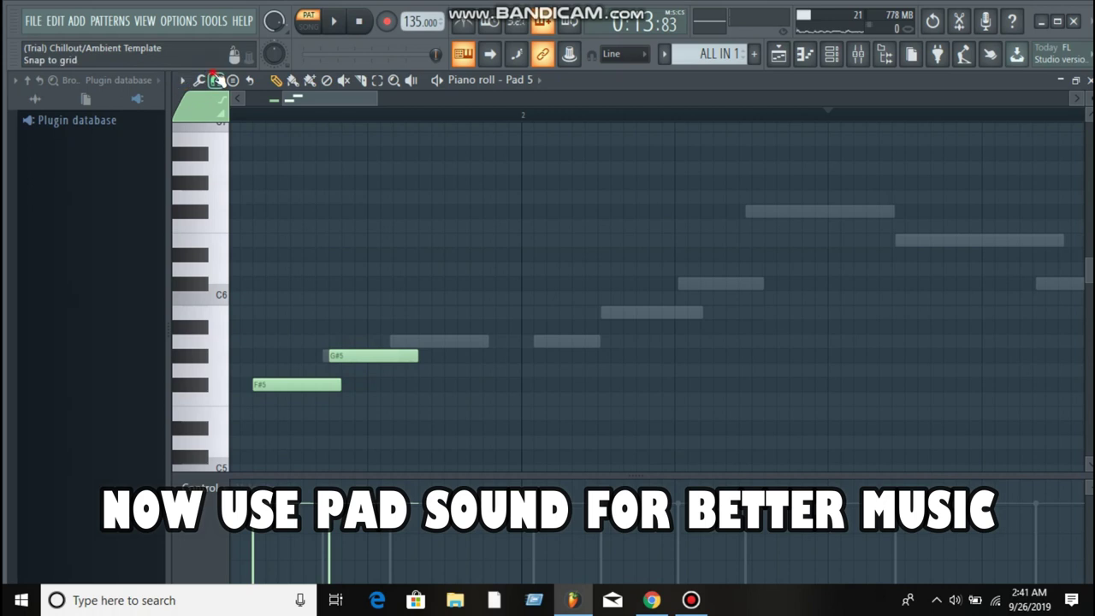
pyautogui.click(217, 80)
pyautogui.click(244, 174)
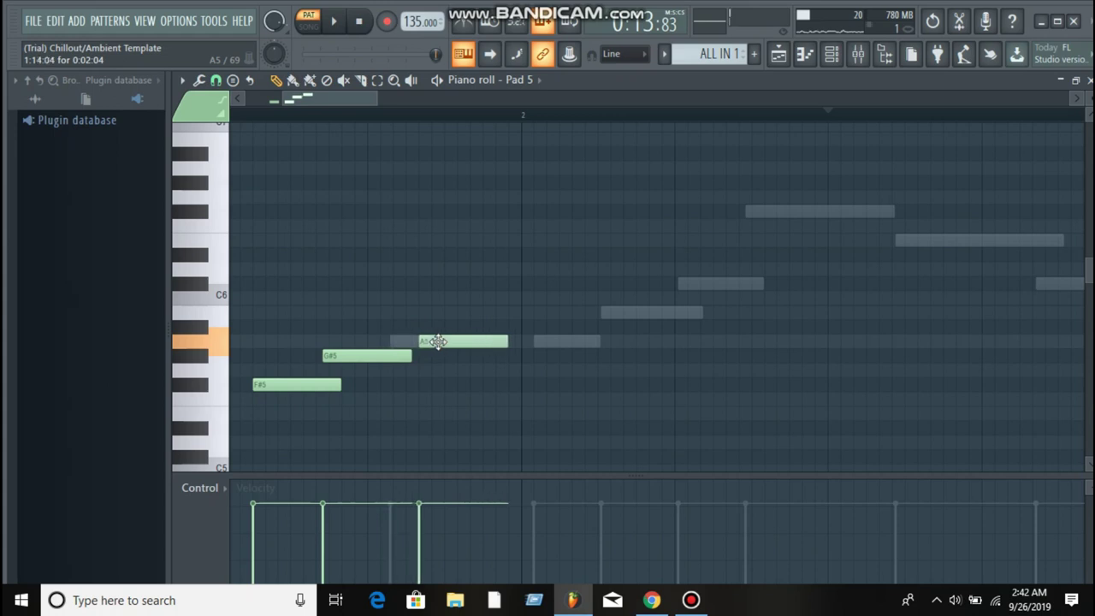
# Step: Delete the misaligned A5 note from the Pad 5 part and change the snap-to-grid setting again
pyautogui.moveTo(392, 342); pyautogui.dragTo(381, 341)
pyautogui.rightClick(385, 342)
pyautogui.click(216, 81)
pyautogui.click(248, 160)
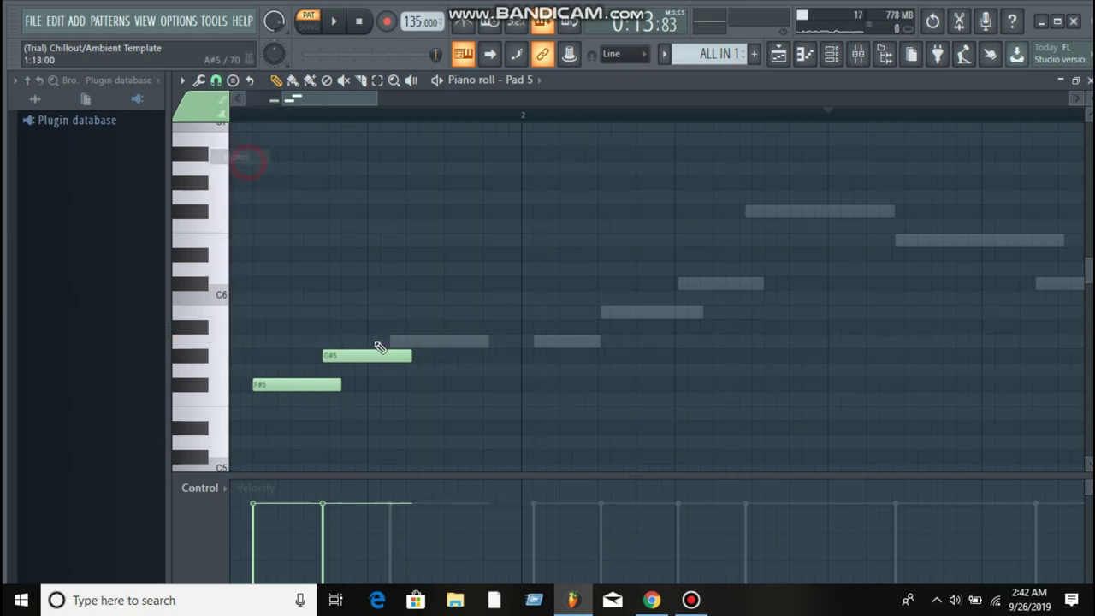
# Step: Trace the Flute's ghost notes in Pad 5 from F#6 and E6 down to A5 and F#5 in bars 2 and 3
pyautogui.moveTo(750, 212); pyautogui.dragTo(747, 212)
pyautogui.click(309, 242)
pyautogui.moveTo(342, 100); pyautogui.dragTo(410, 99)
pyautogui.click(787, 342)
pyautogui.click(862, 386)
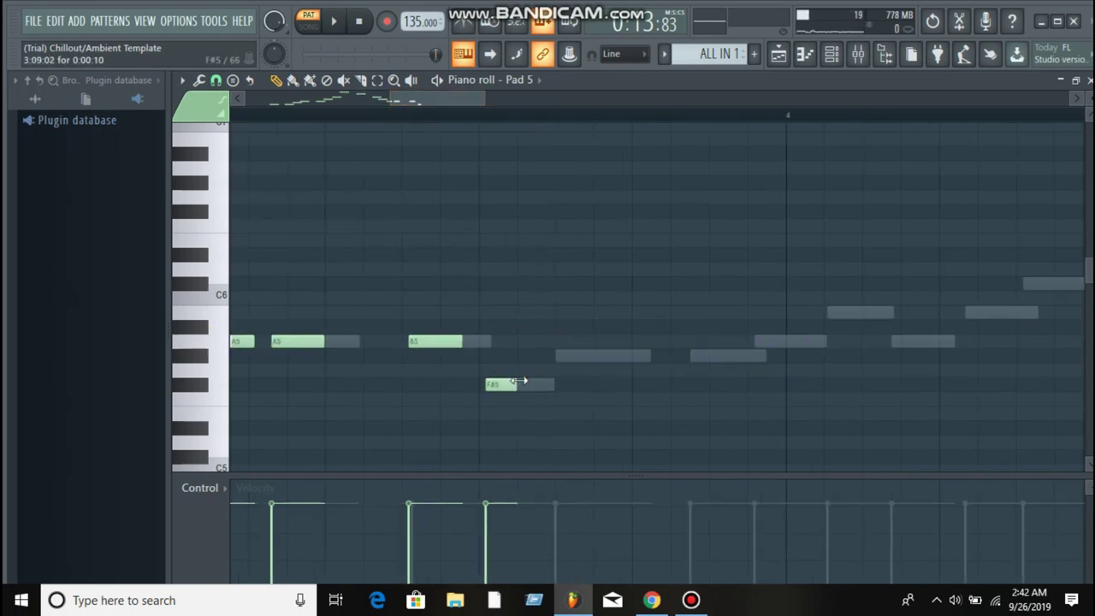
pyautogui.moveTo(518, 380); pyautogui.dragTo(537, 380)
# Step: Continue tracing the ghost notes in Pad 5 with two G#5 notes, A5 and B5 leading into bar 4
pyautogui.click(559, 355)
pyautogui.click(693, 355)
pyautogui.click(781, 327)
pyautogui.click(832, 313)
# Step: Trace the repeated phrase in Pad 5 from bar 5, rising from F#5 through G#5 and A5 to F#6 and E6
pyautogui.moveTo(438, 99); pyautogui.dragTo(702, 99)
pyautogui.click(787, 387)
pyautogui.click(338, 385)
pyautogui.click(407, 356)
pyautogui.click(479, 342)
pyautogui.click(813, 214)
pyautogui.click(951, 242)
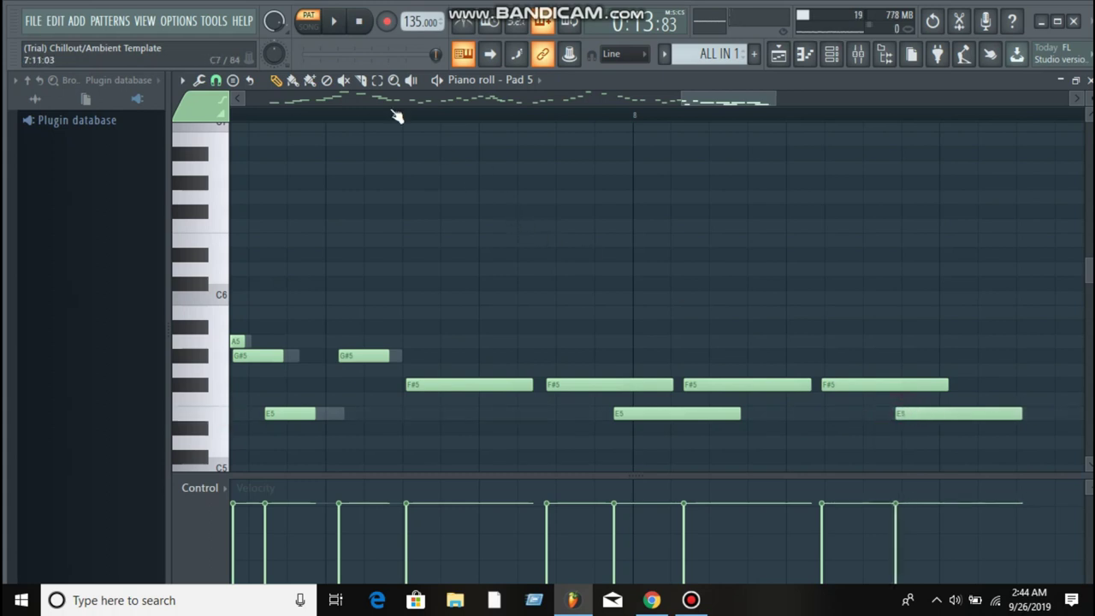
# Step: Raise the velocities of the Pad 5 notes to 100% and switch the piano roll to another channel
pyautogui.moveTo(680, 98); pyautogui.dragTo(225, 183)
pyautogui.moveTo(270, 486)
pyautogui.mouseDown()
pyautogui.moveTo(1066, 434)
pyautogui.moveTo(618, 397)
pyautogui.moveTo(328, 402)
pyautogui.mouseUp()
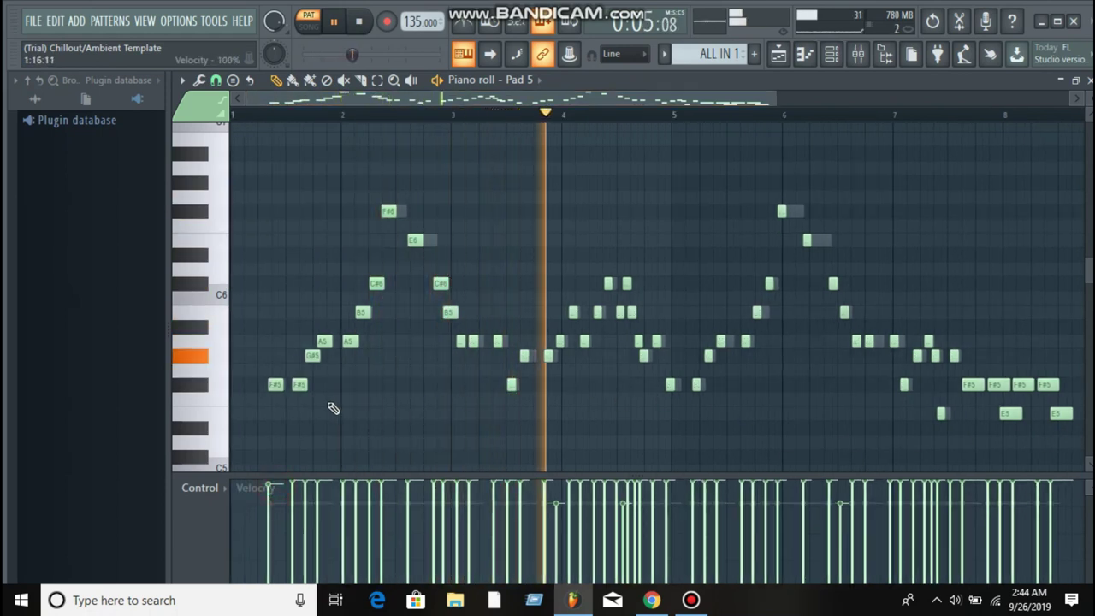
pyautogui.moveTo(266, 488)
pyautogui.mouseDown()
pyautogui.moveTo(522, 451)
pyautogui.moveTo(1063, 439)
pyautogui.mouseUp()
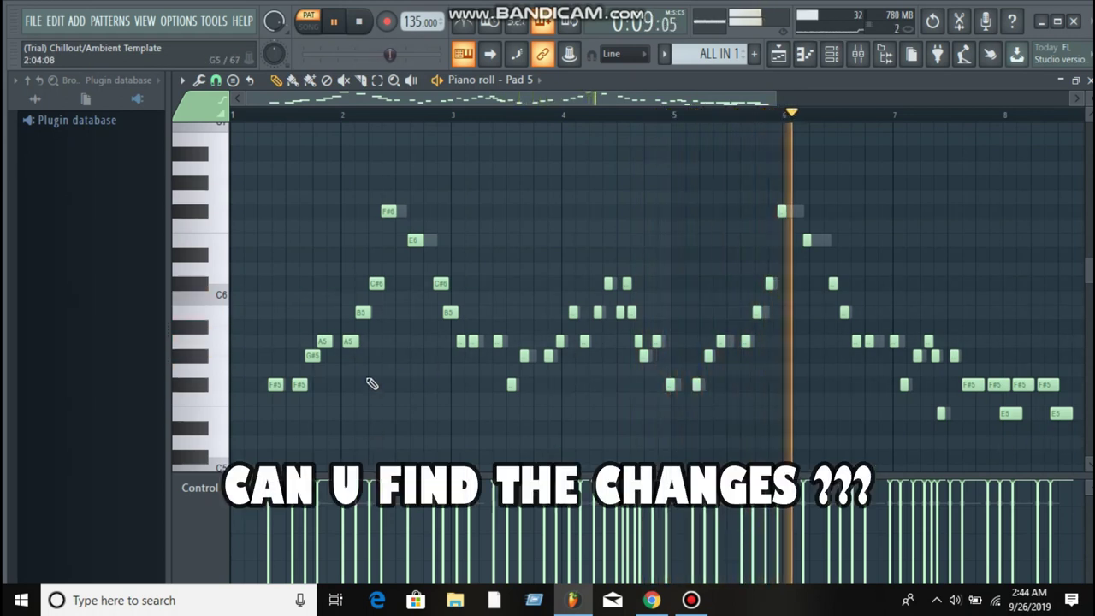
pyautogui.click(363, 24)
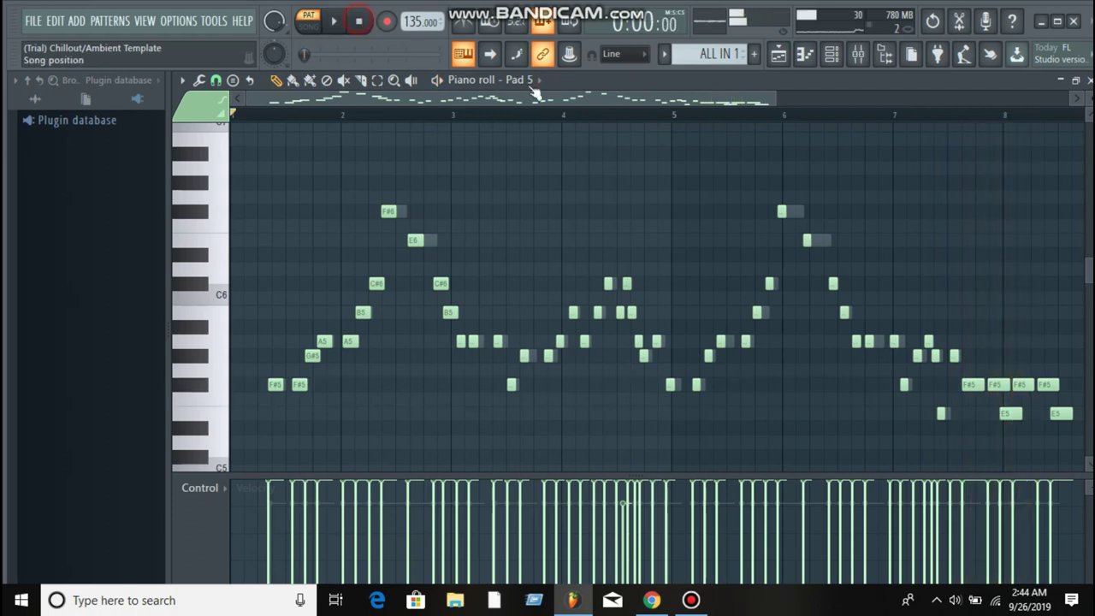
pyautogui.click(524, 80)
pyautogui.click(549, 306)
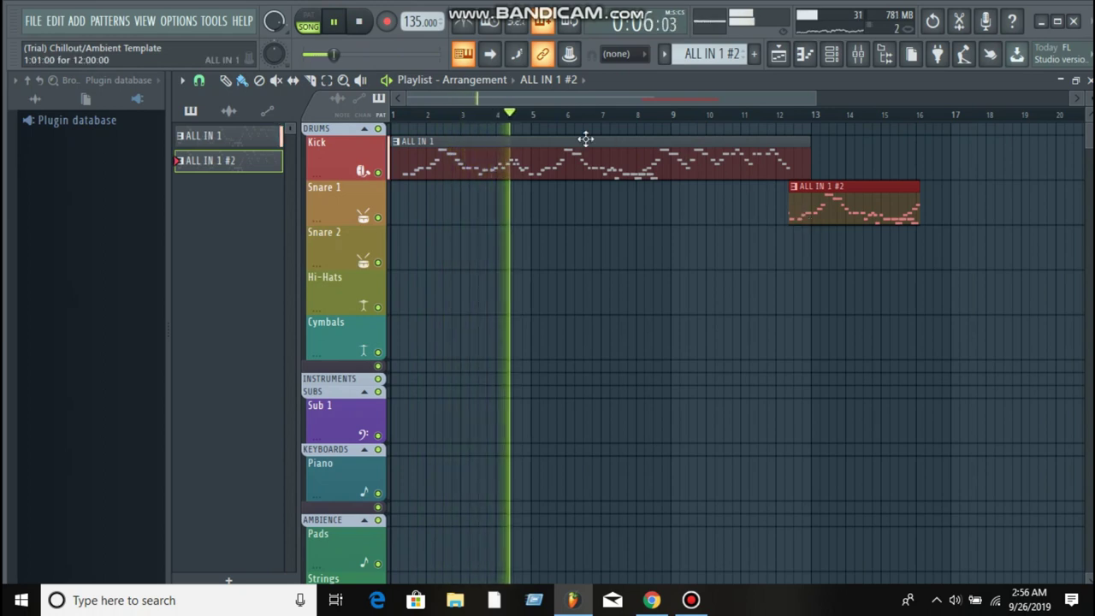
# Step: Audition the Legacy drum loops from DL_Classic Break to DL_Ghost Break while the arrangement plays
pyautogui.click(35, 99)
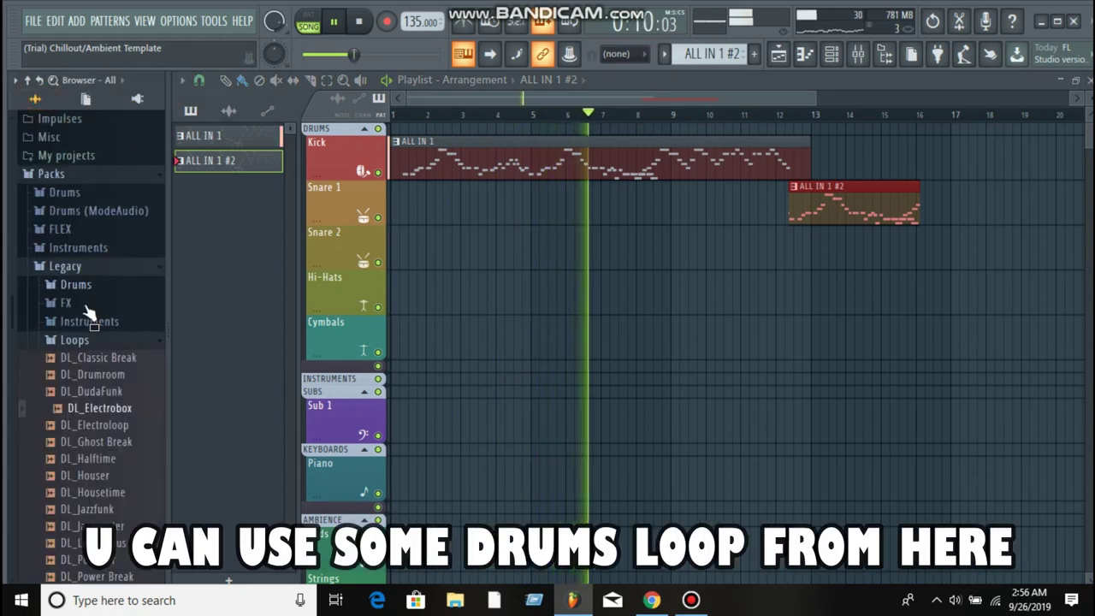
pyautogui.scroll(-2, 85, 314)
pyautogui.click(100, 258)
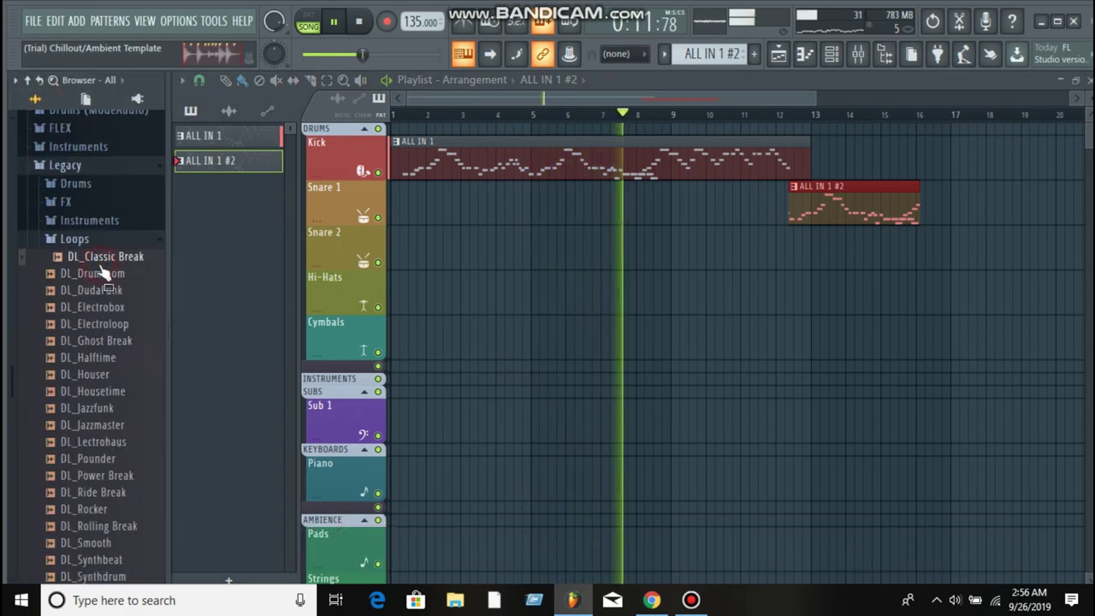
pyautogui.click(116, 274)
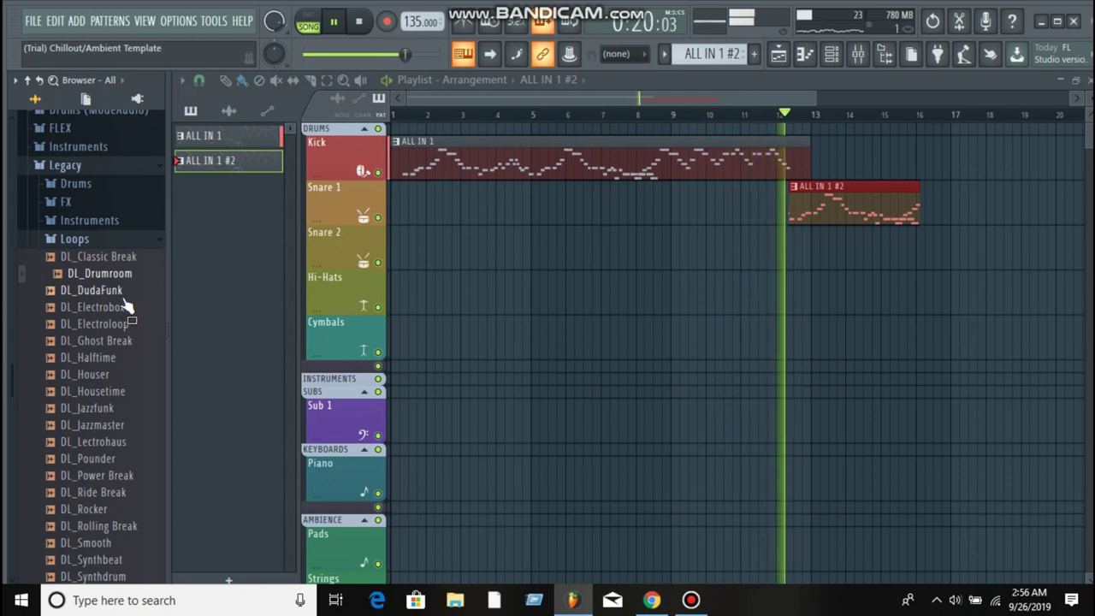
pyautogui.click(133, 292)
pyautogui.click(130, 312)
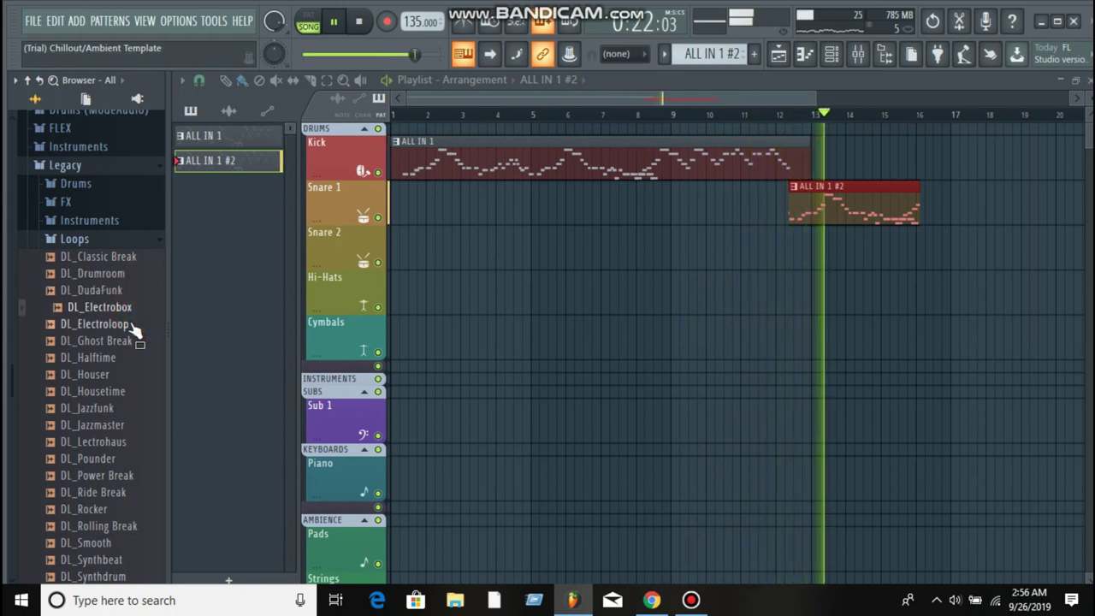
pyautogui.click(129, 325)
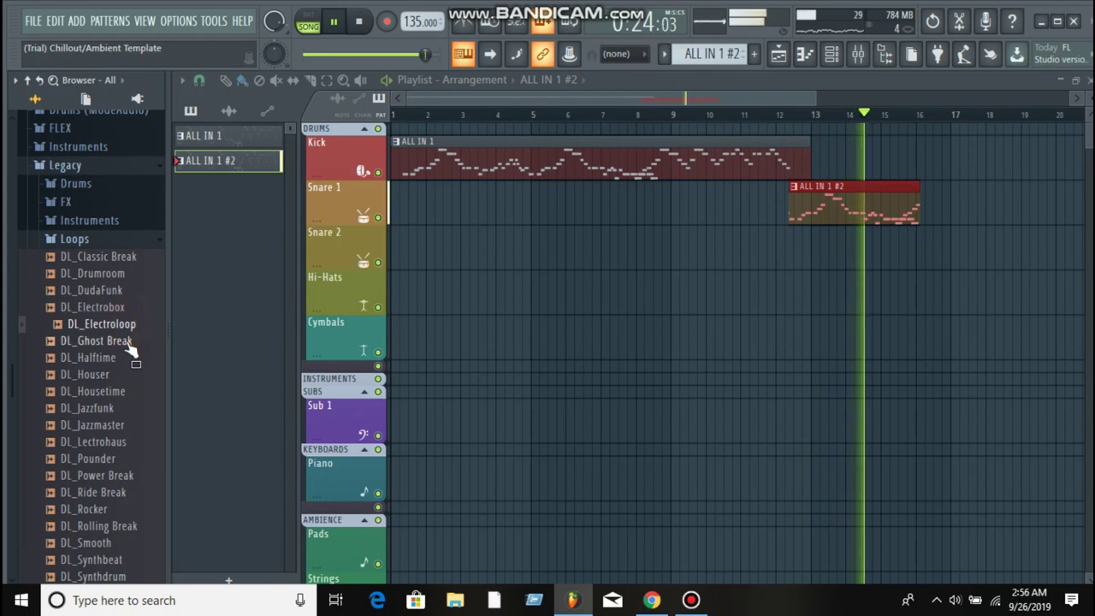
pyautogui.click(129, 341)
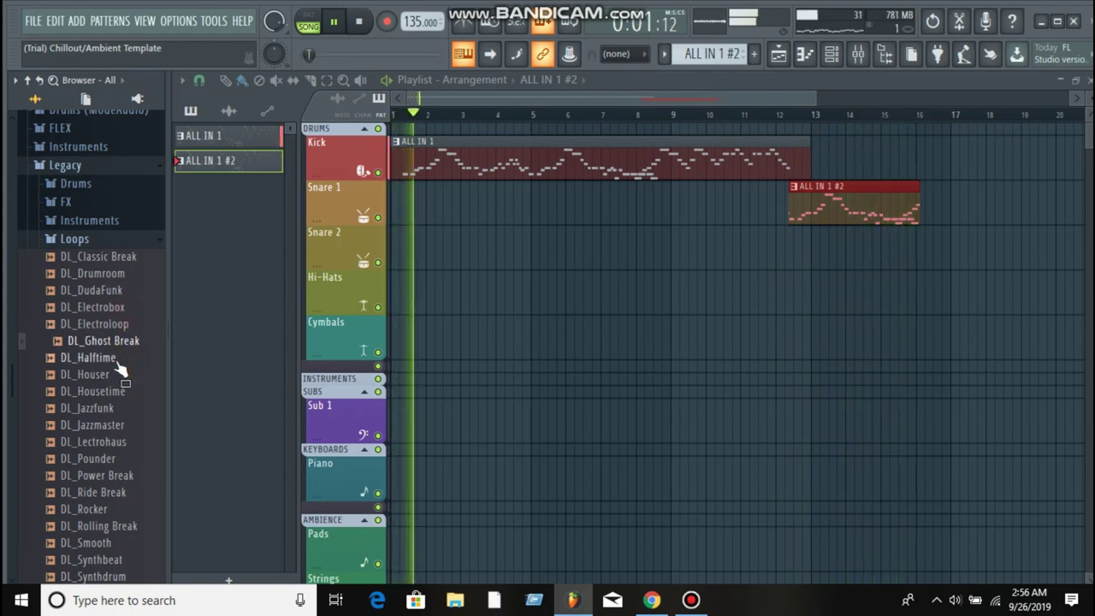
pyautogui.click(118, 351)
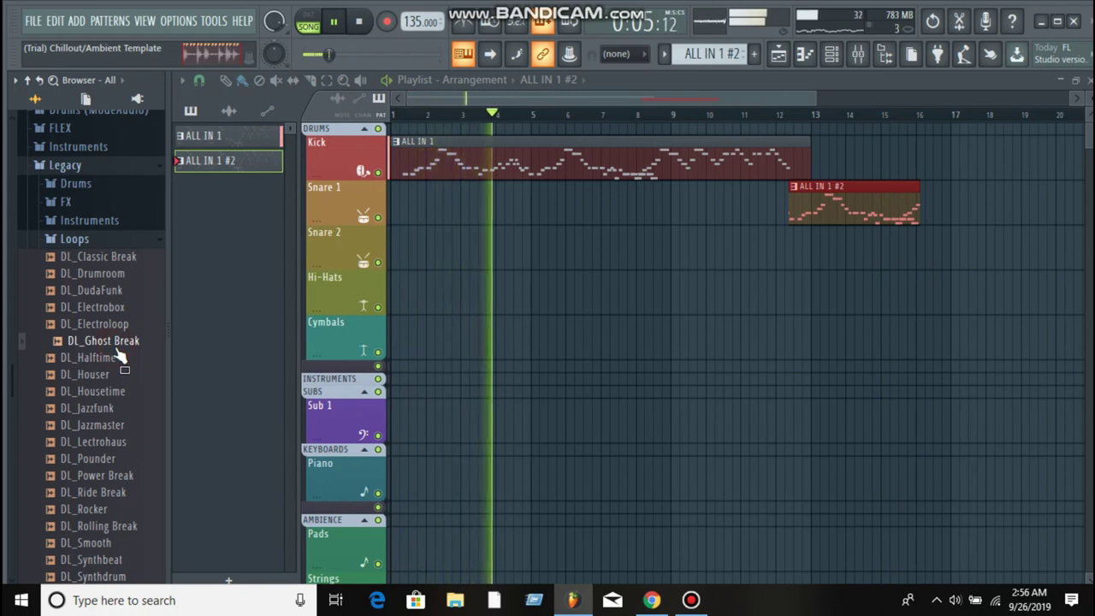
pyautogui.click(117, 355)
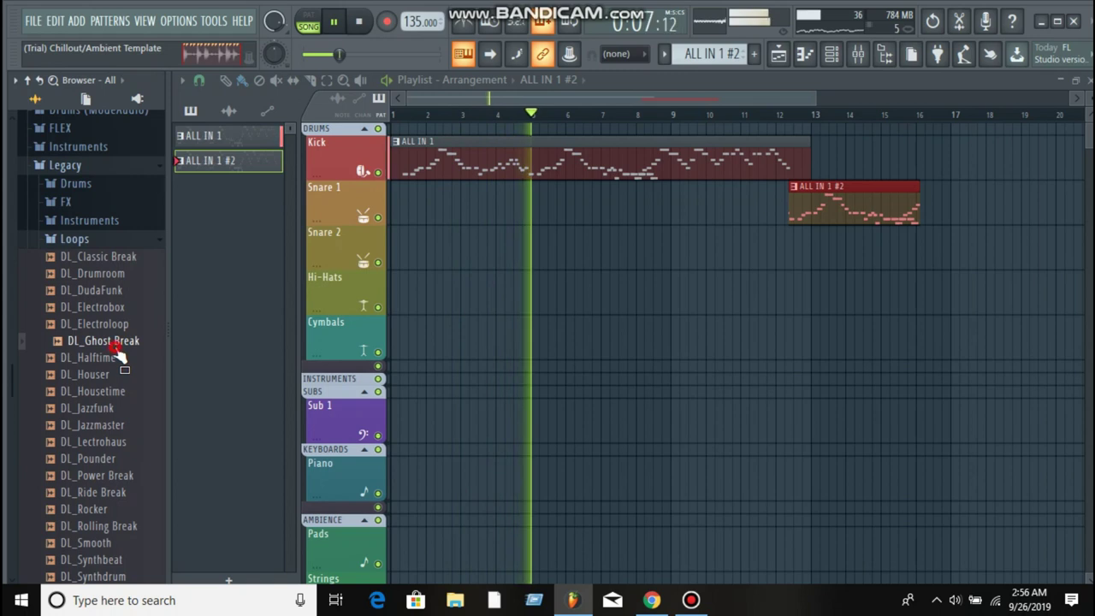
# Step: Audition the drum loops from DL_Halftime to DL_Lectrohaus against the playing arrangement
pyautogui.click(118, 360)
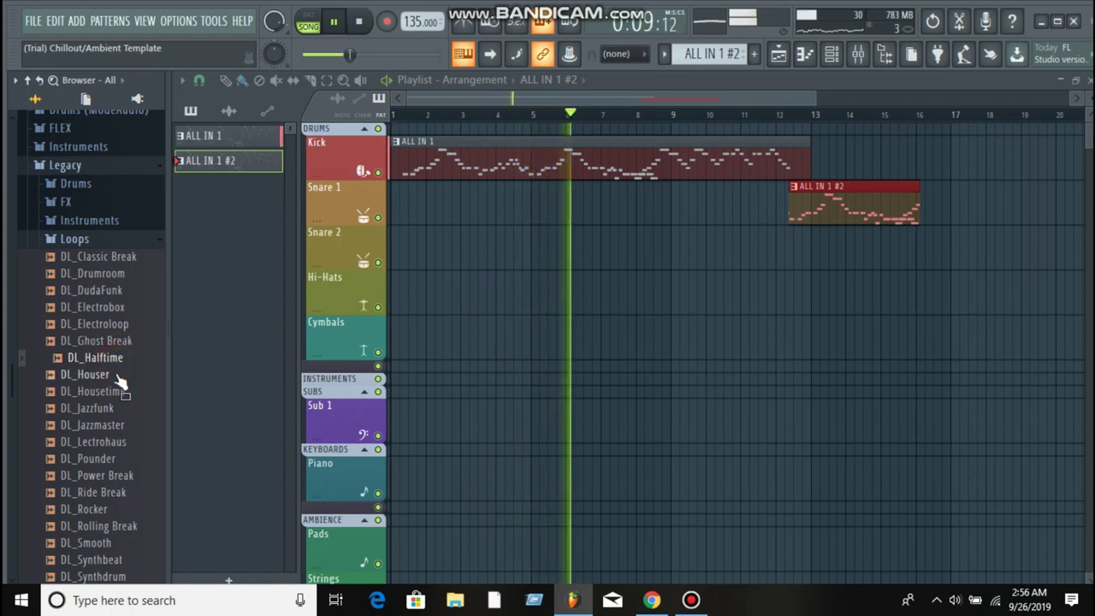
pyautogui.click(119, 377)
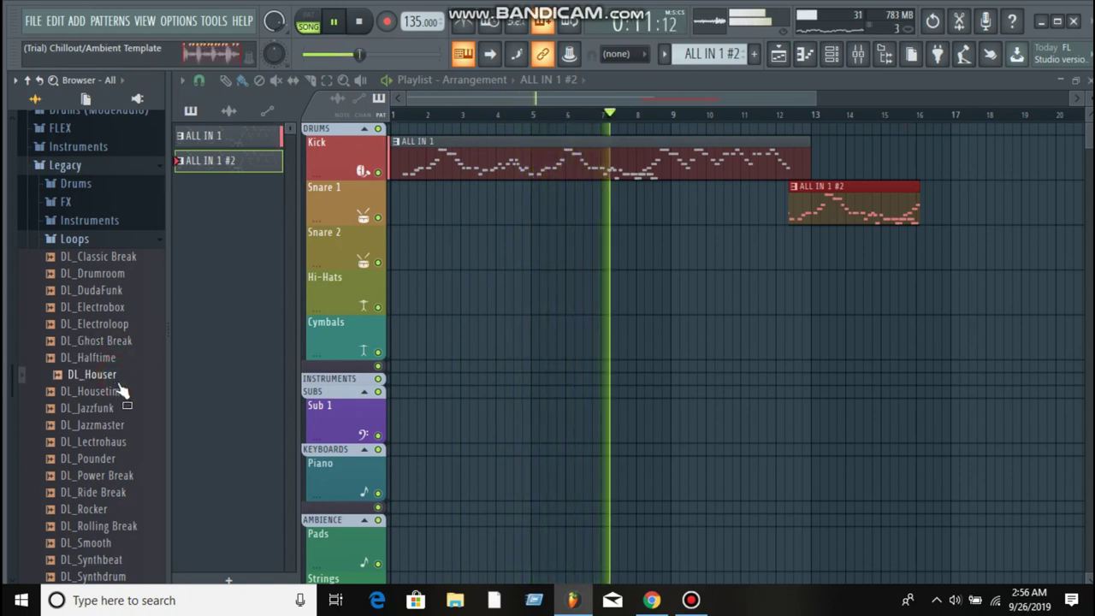
pyautogui.click(121, 391)
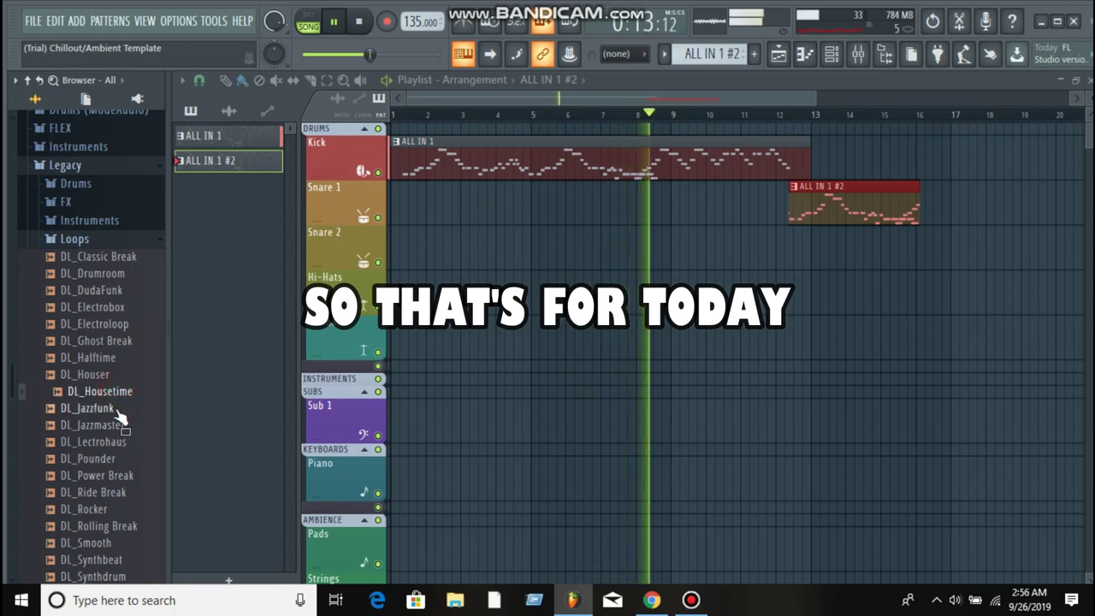
pyautogui.click(120, 415)
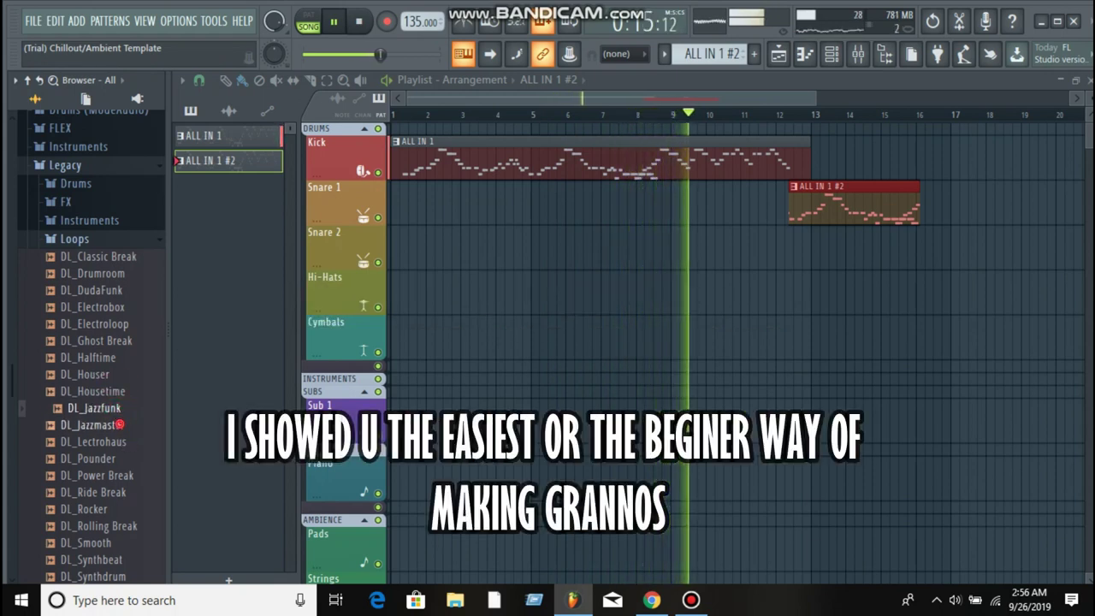
pyautogui.click(115, 425)
pyautogui.click(122, 442)
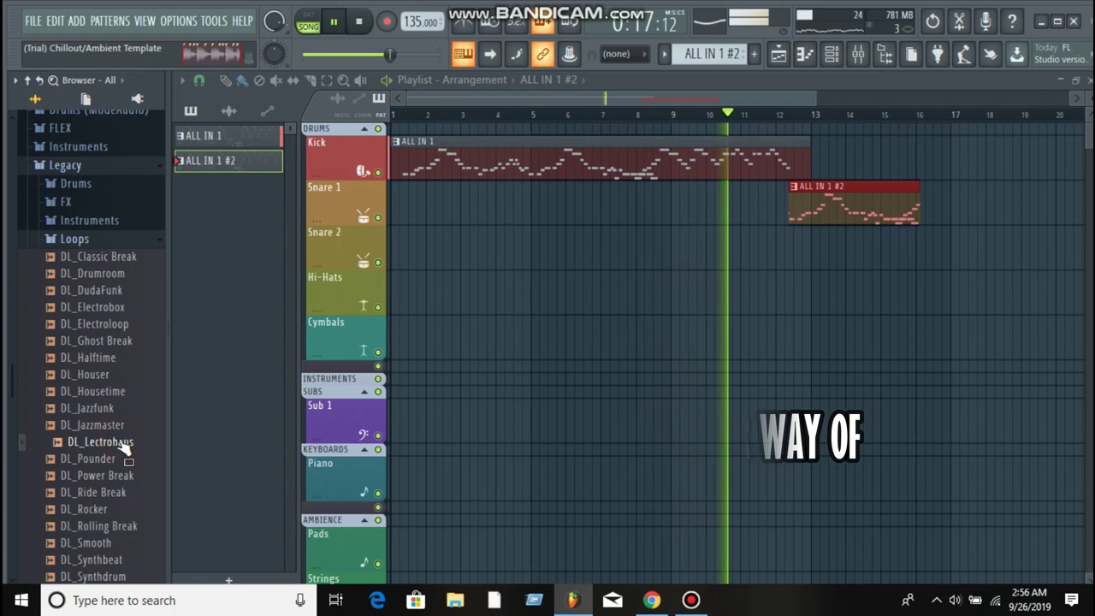
# Step: Audition the drum loops DL_Pounder, DL_Power Break and DL_Ride Break against the playing arrangement
pyautogui.scroll(-4, 124, 441)
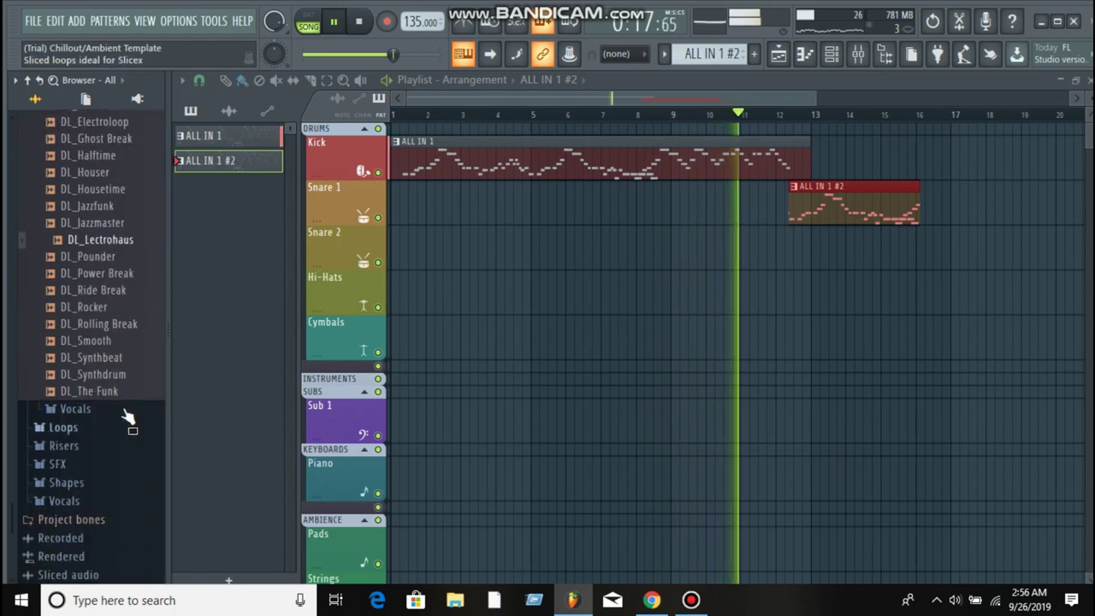
pyautogui.scroll(2, 132, 351)
pyautogui.click(120, 360)
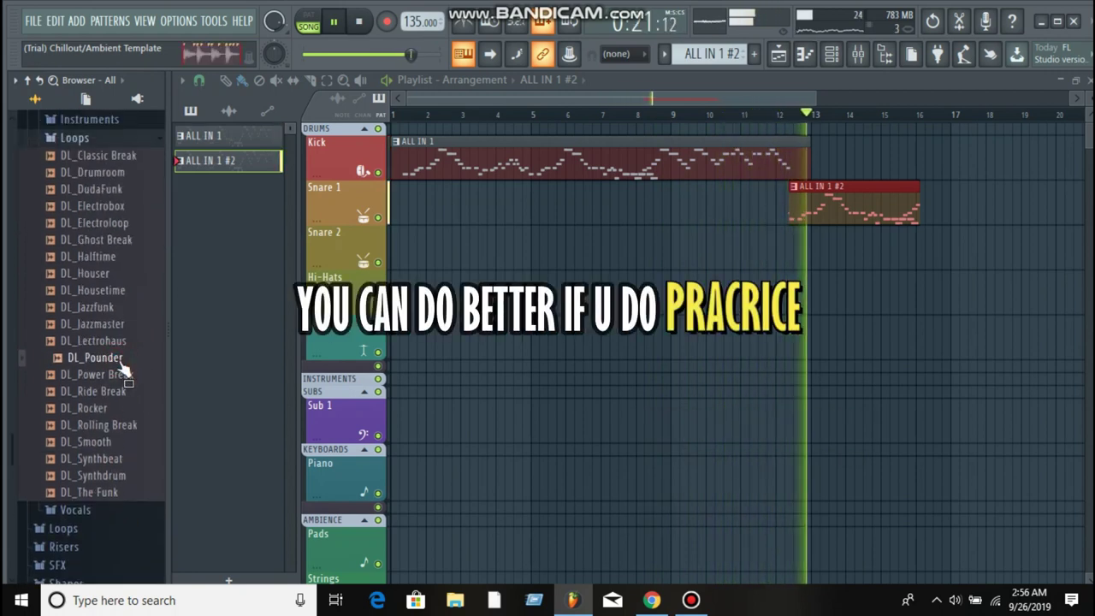
pyautogui.click(127, 374)
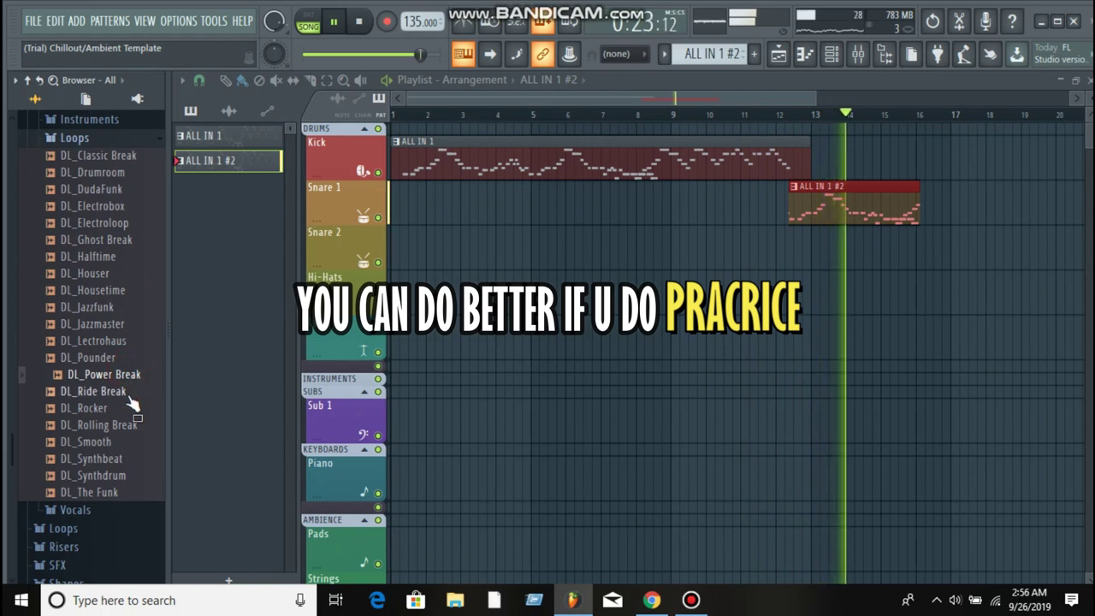
pyautogui.click(128, 392)
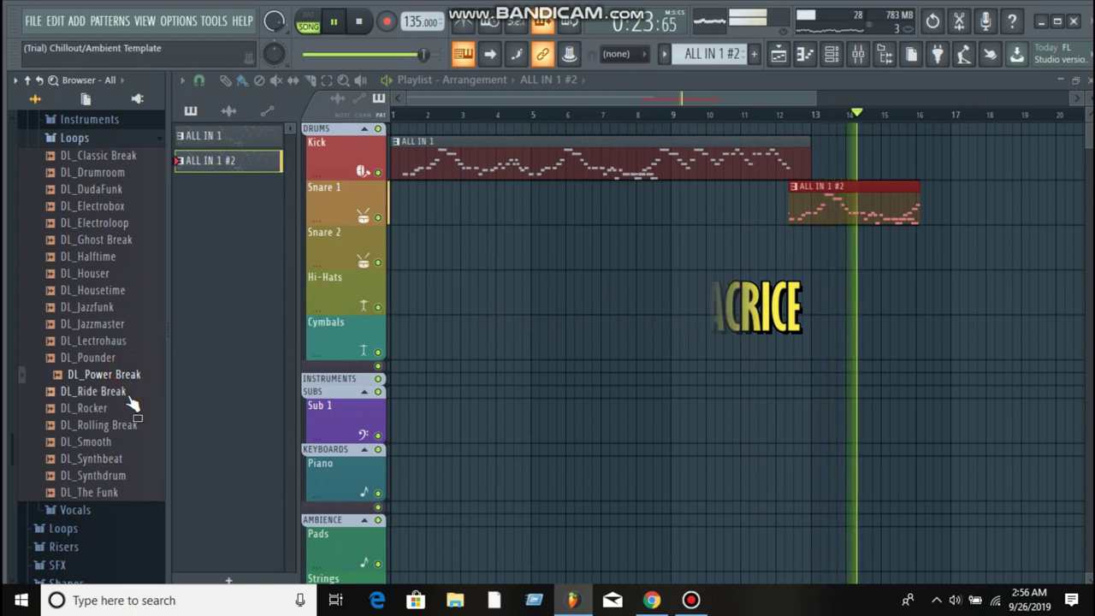
# Step: Stop playback, set the project tempo to 122 BPM and restretch all channels
pyautogui.click(361, 24)
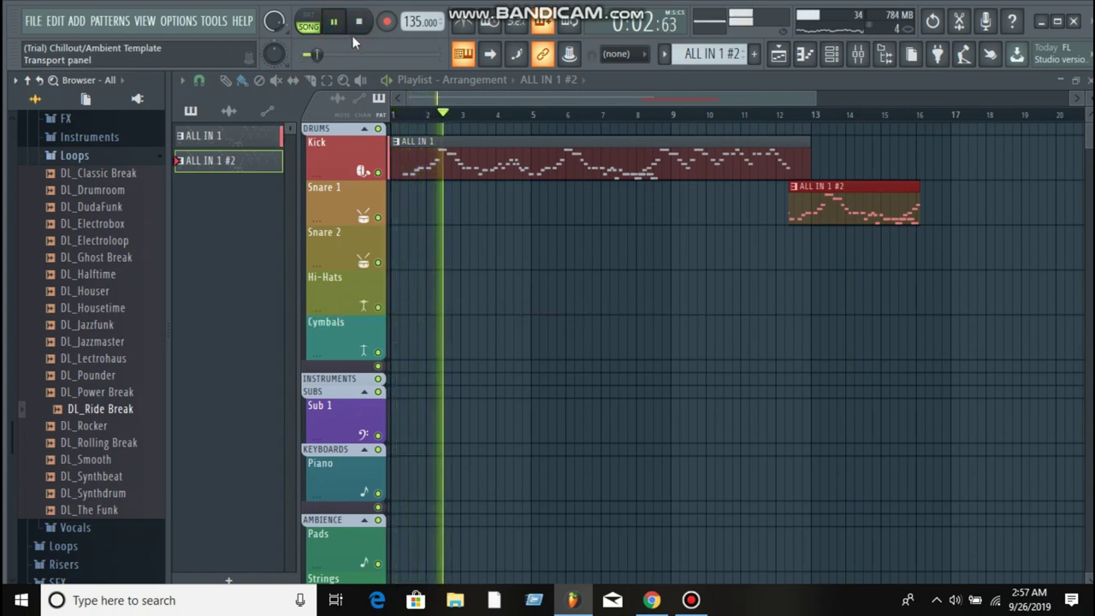
pyautogui.click(359, 22)
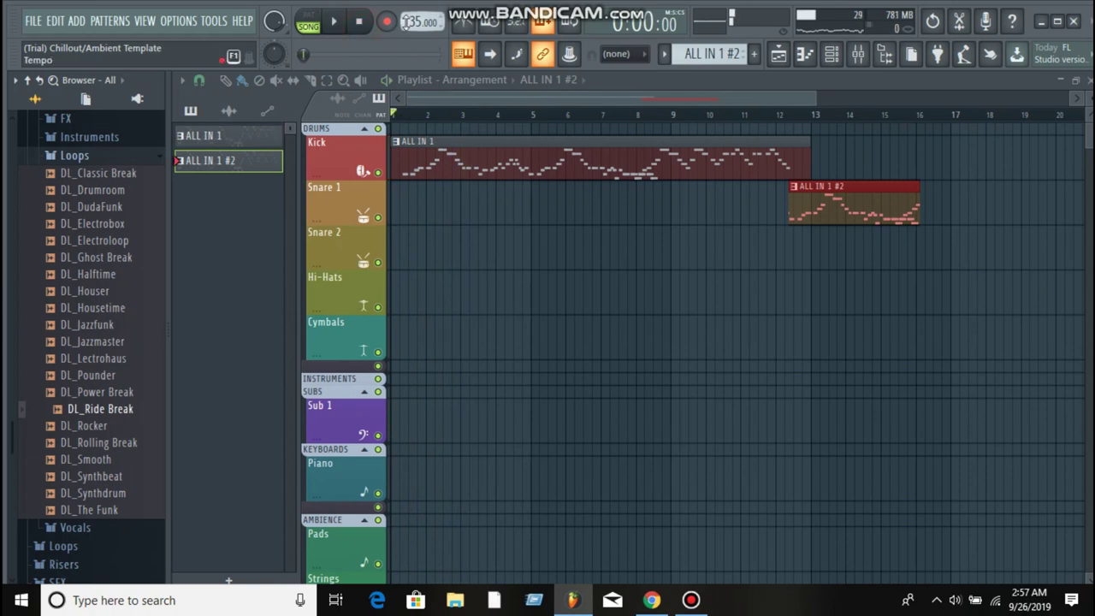
pyautogui.click(415, 28)
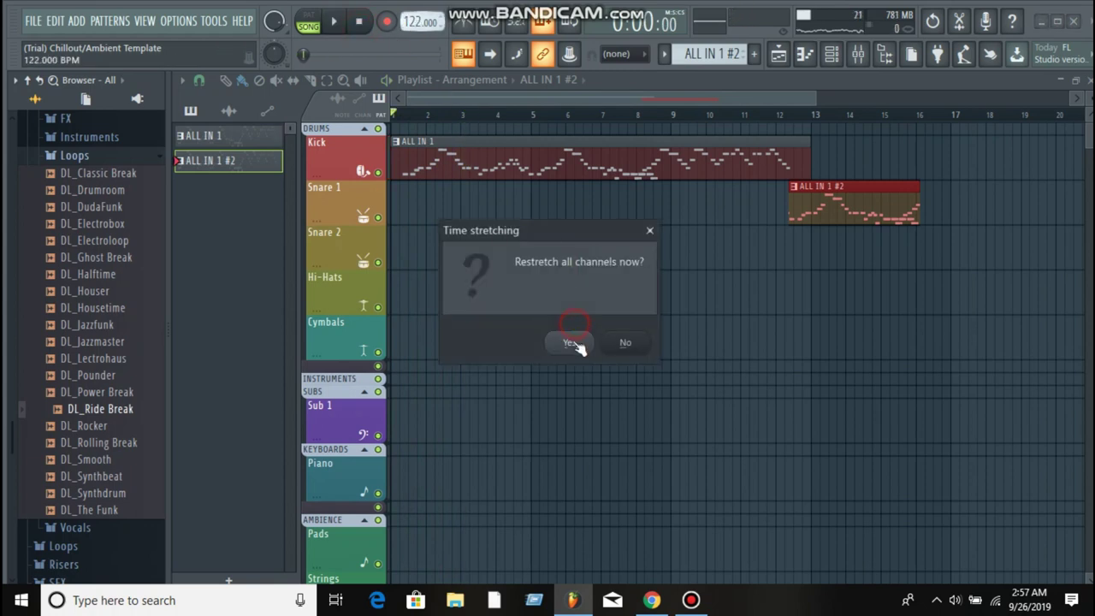
pyautogui.click(572, 342)
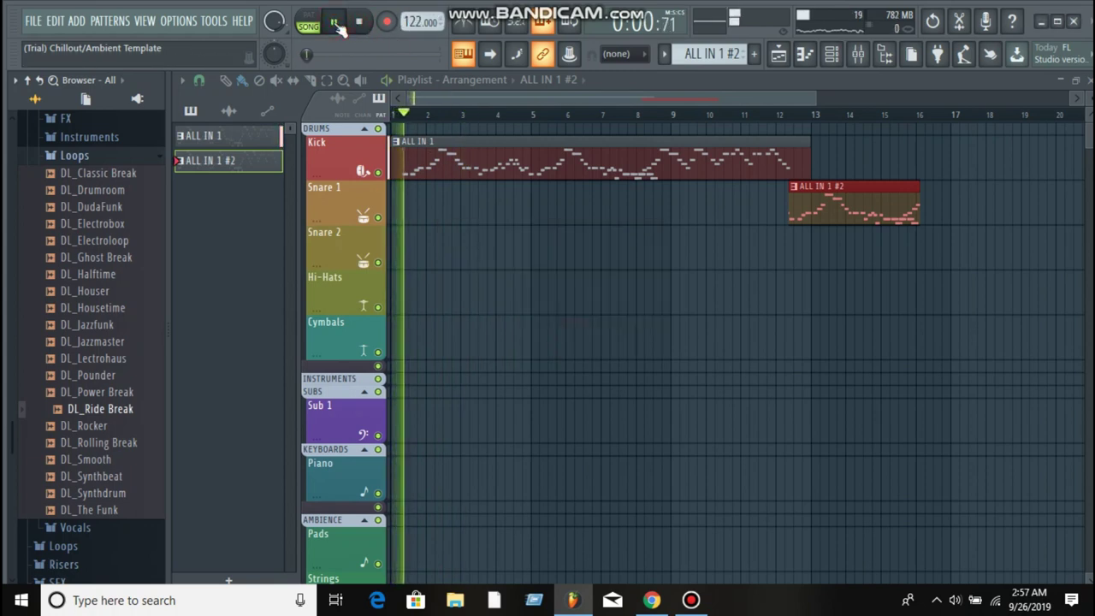